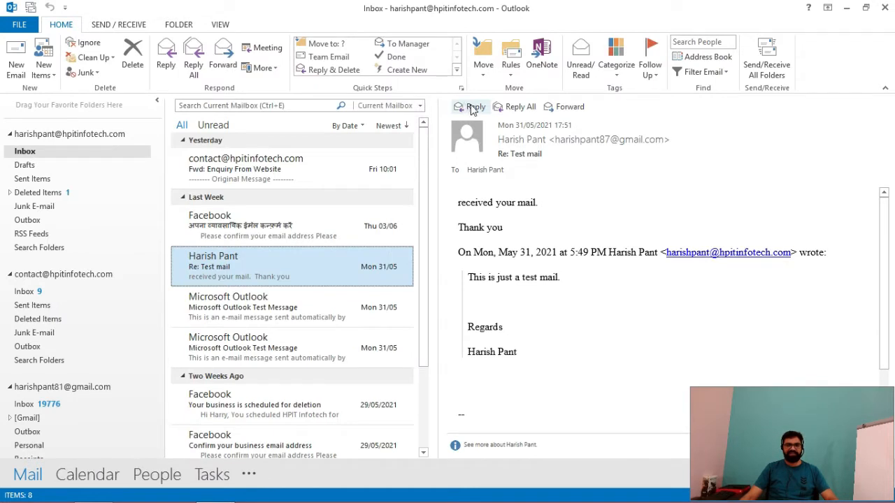
Step: Start an inline reply to the Re: Test mail, then discard the reply draft
{"action": "left_click", "coordinate": [471, 106]}
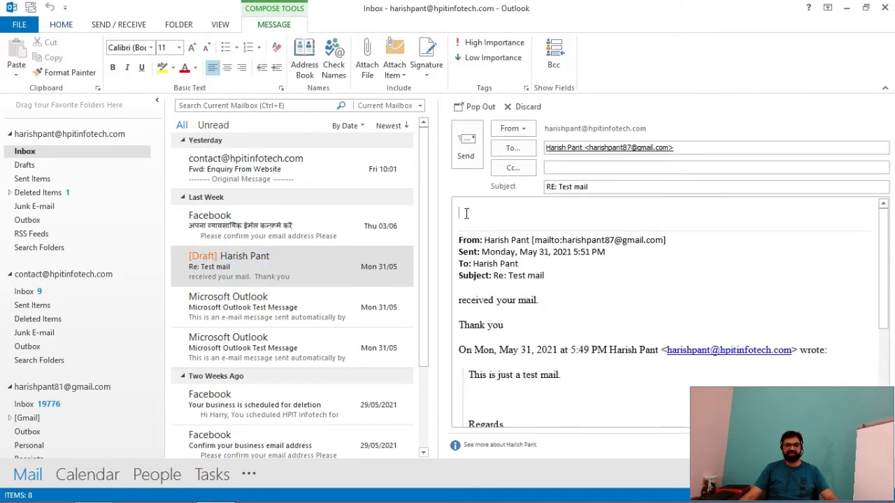
{"action": "left_click", "coordinate": [522, 107]}
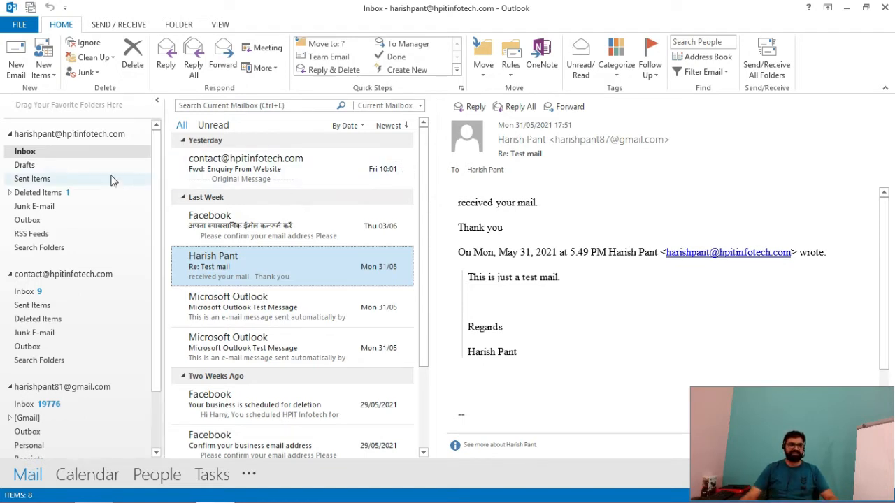
Step: From a blank new email, check the Signatures dialog (no signatures yet), then close the message
{"action": "left_click", "coordinate": [17, 68]}
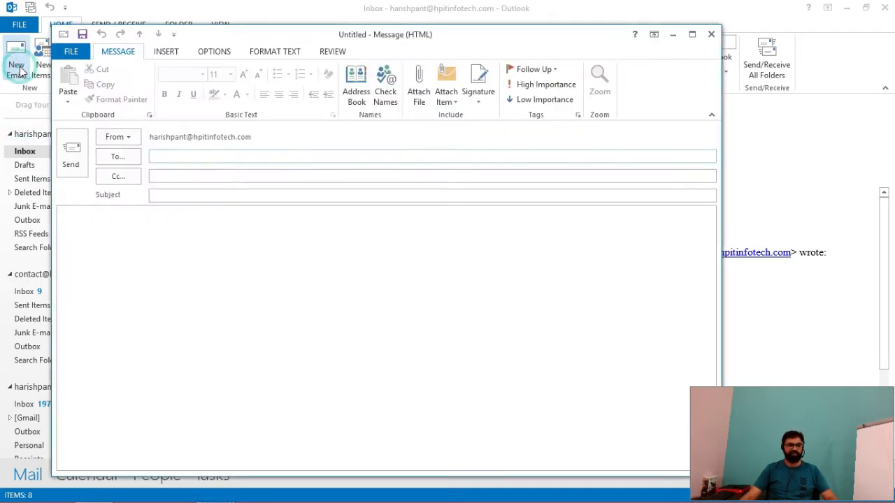
{"action": "left_click", "coordinate": [480, 101]}
{"action": "left_click", "coordinate": [489, 116]}
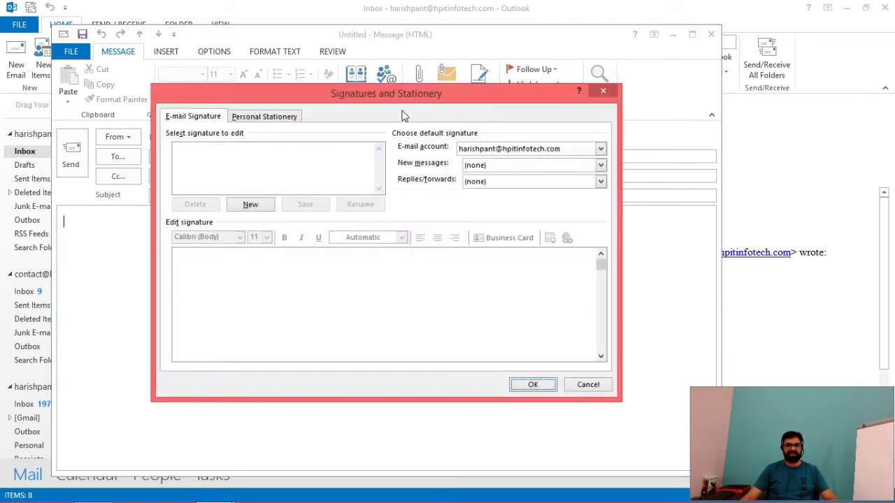
{"action": "left_click", "coordinate": [208, 152]}
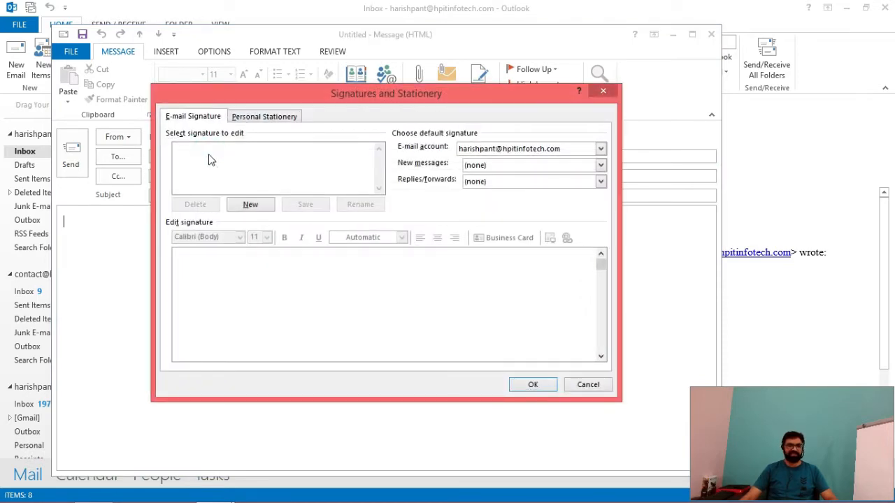
{"action": "left_click", "coordinate": [583, 384]}
{"action": "left_click", "coordinate": [711, 33]}
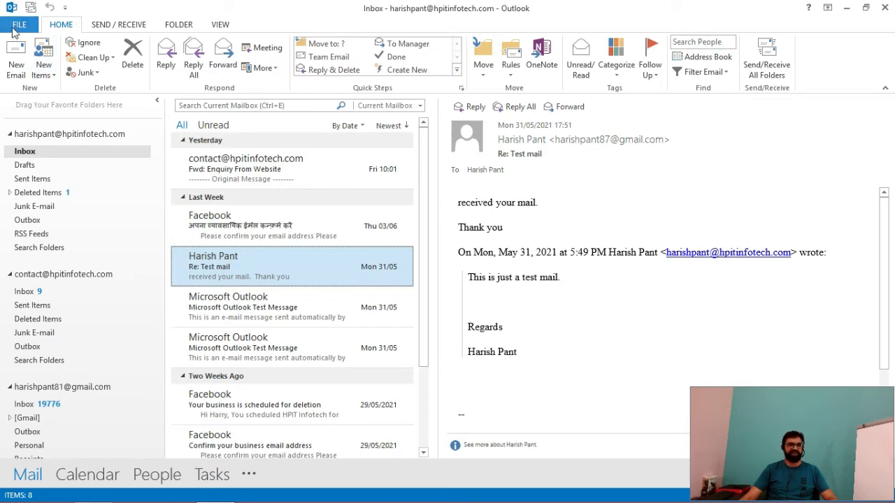
Step: Open Signatures and Stationery via File > Options > Mail
{"action": "left_click", "coordinate": [17, 25]}
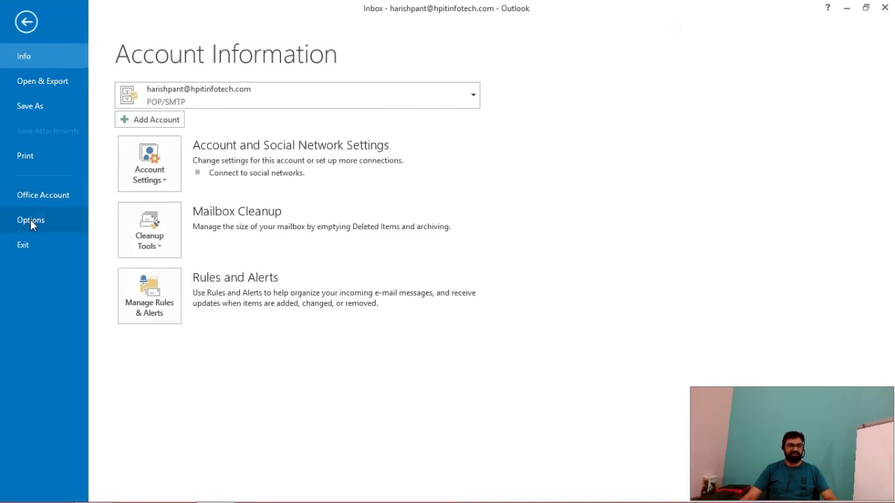
{"action": "left_click", "coordinate": [30, 220]}
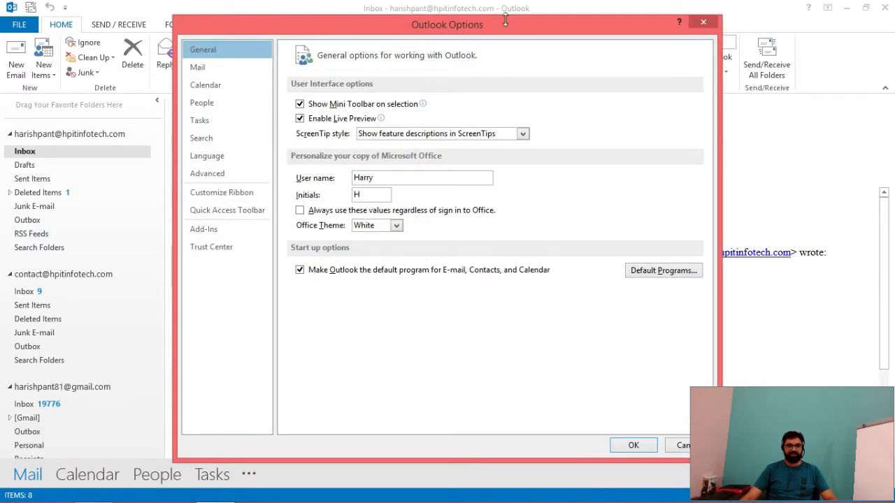
{"action": "left_click", "coordinate": [207, 70]}
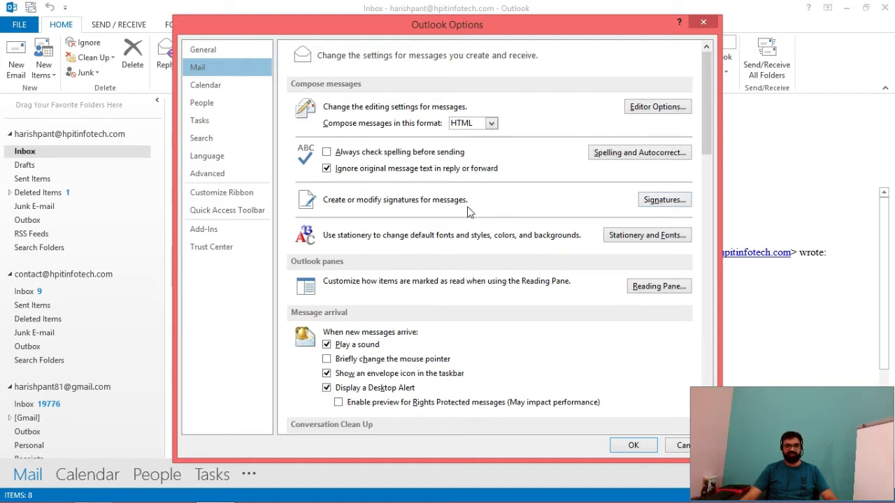
{"action": "left_click", "coordinate": [658, 201]}
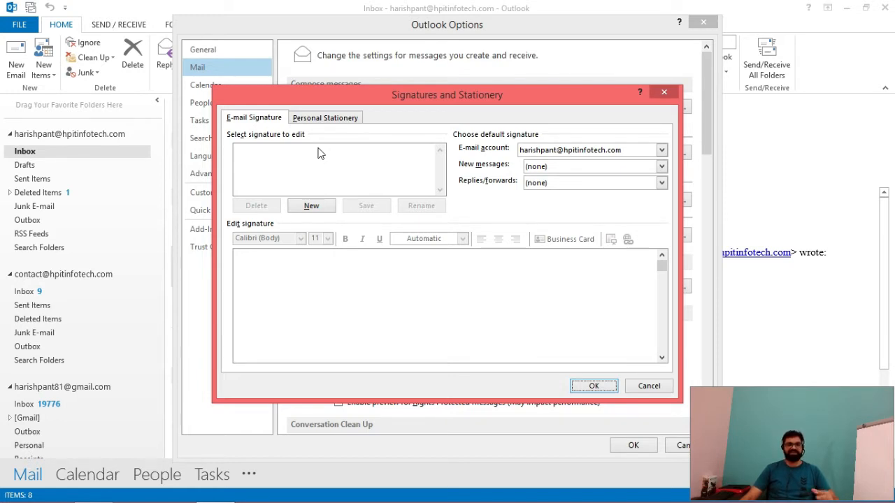
Step: Create a new signature named HPIT
{"action": "left_click", "coordinate": [310, 207]}
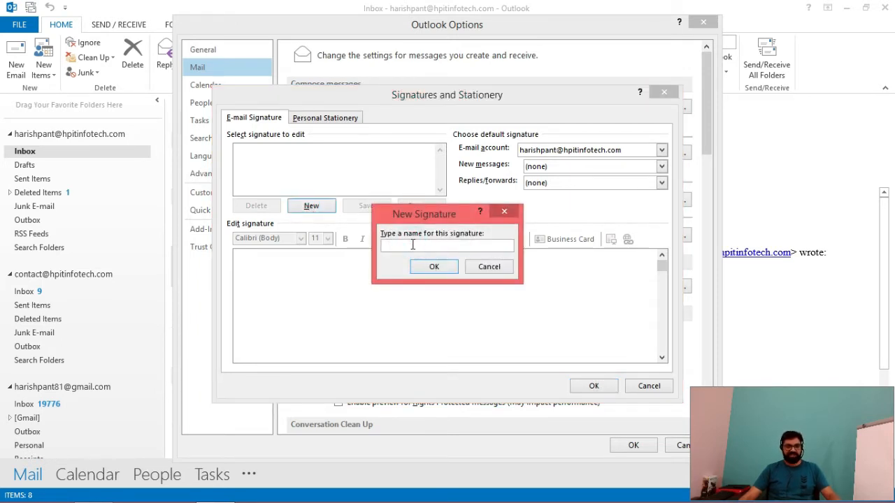
{"action": "type", "text": "HPIT"}
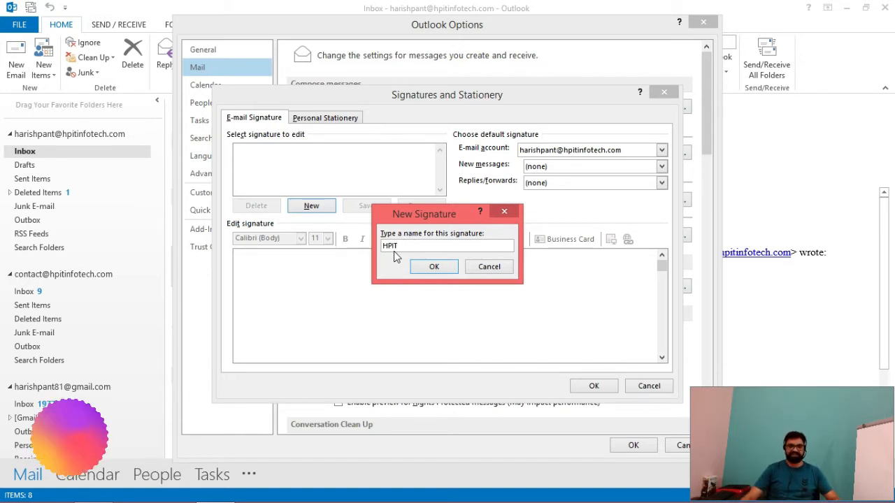
{"action": "left_click", "coordinate": [443, 268]}
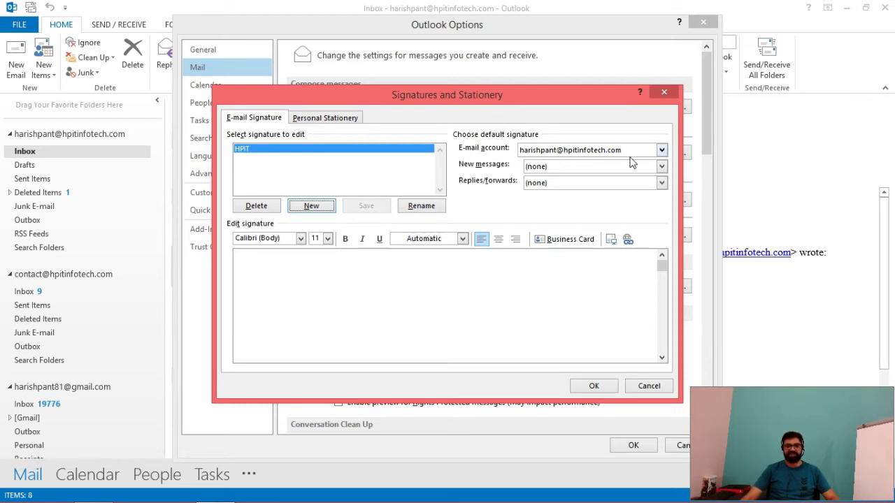
Step: For the hpitinfotech.com account, set HPIT as default for new messages and replies/forwards
{"action": "left_click", "coordinate": [661, 150]}
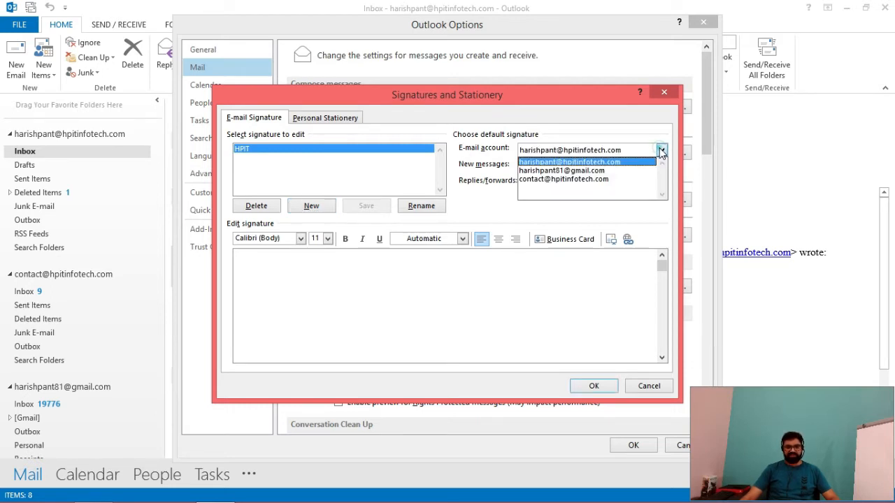
{"action": "left_click", "coordinate": [583, 161]}
{"action": "key", "text": "Tab"}
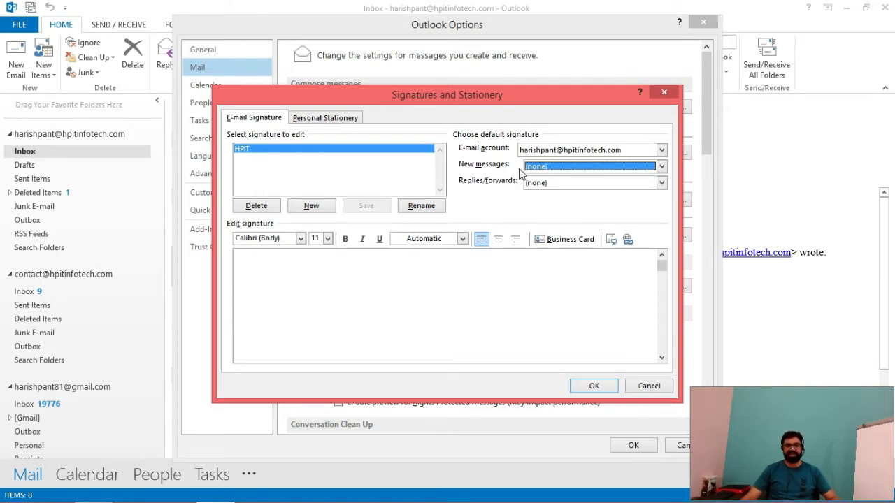
{"action": "left_click", "coordinate": [662, 166]}
{"action": "left_click", "coordinate": [549, 189]}
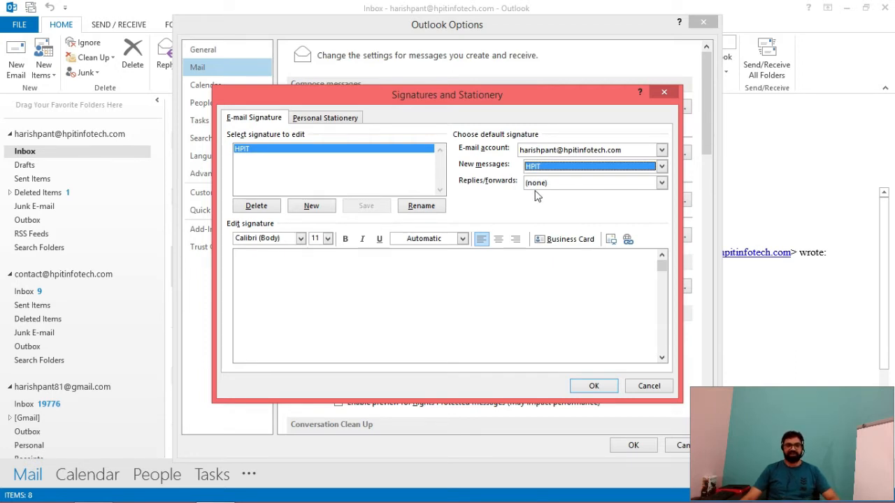
{"action": "left_click", "coordinate": [661, 183]}
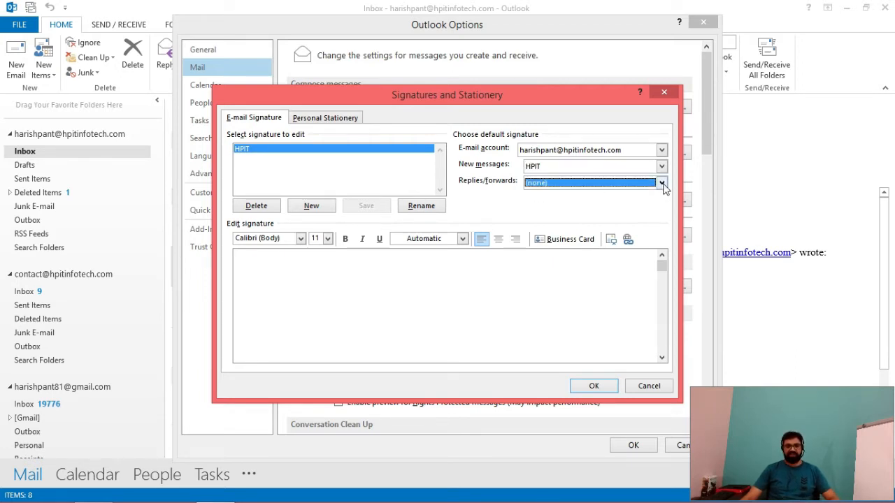
{"action": "left_click", "coordinate": [662, 183]}
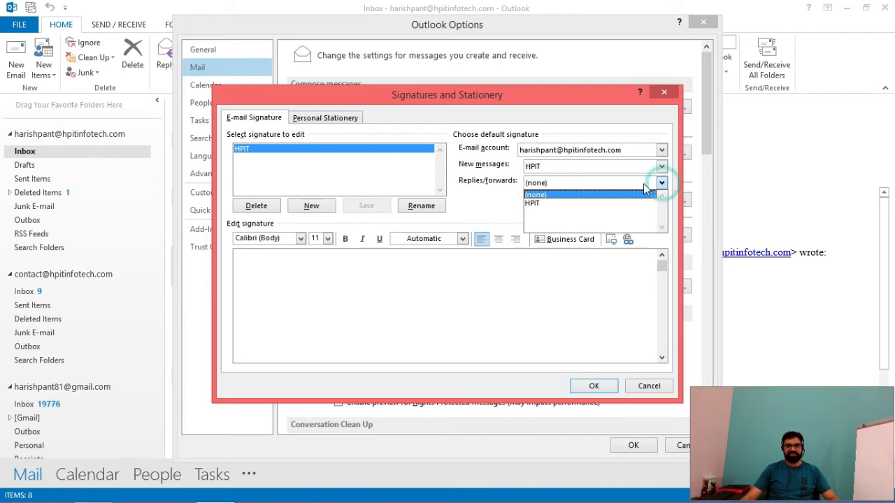
{"action": "left_click", "coordinate": [542, 204]}
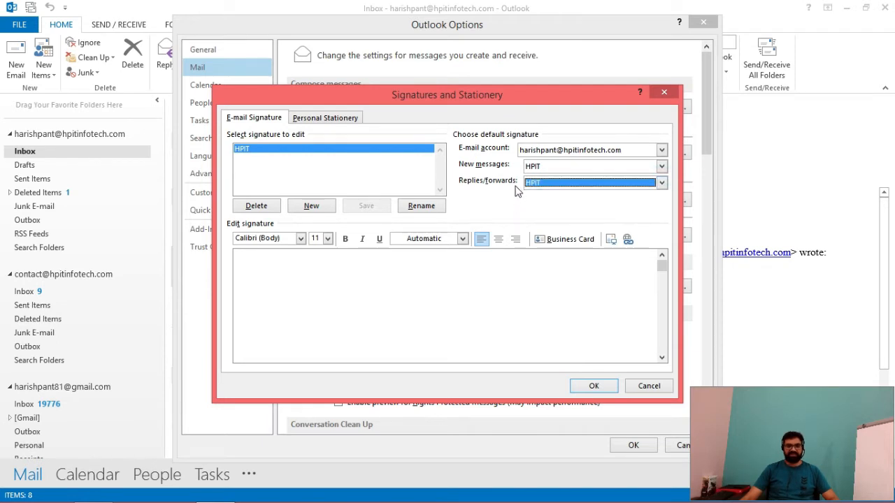
Step: Type the Thanks & Regards block with name, HPIT Infotech, Uttarakhand, contact number and mail
{"action": "left_click", "coordinate": [264, 269]}
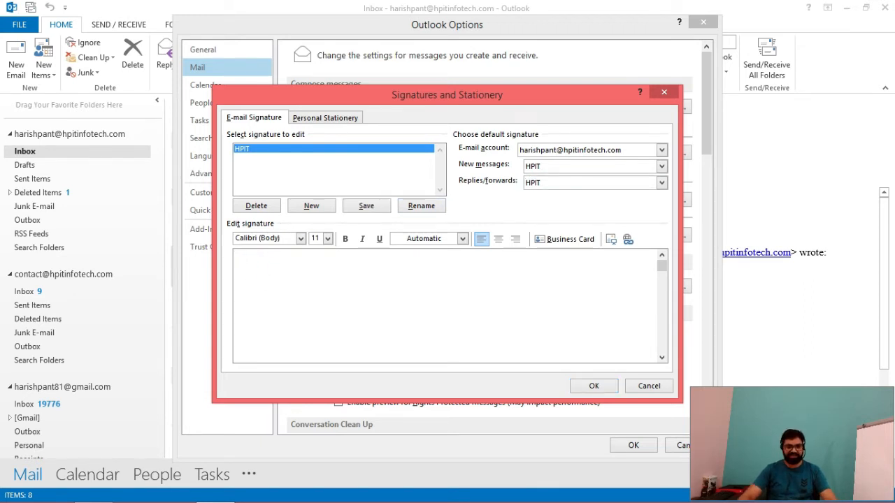
{"action": "type", "text": "Th"}
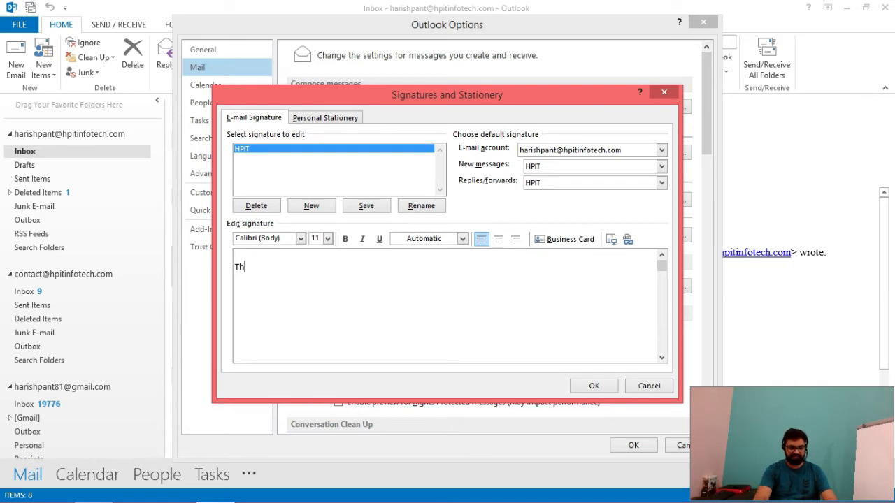
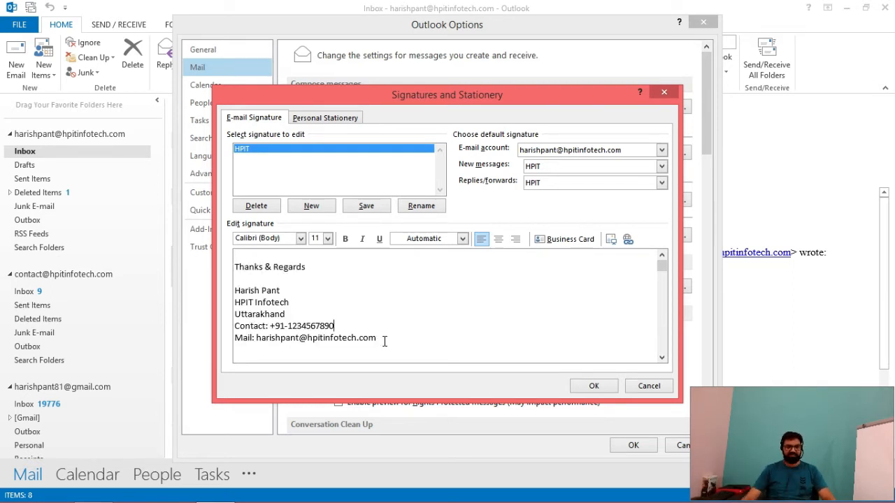
{"action": "mouse_move", "coordinate": [382, 340]}
{"action": "left_mouse_down"}
{"action": "mouse_move", "coordinate": [310, 318]}
{"action": "mouse_move", "coordinate": [238, 283]}
{"action": "mouse_move", "coordinate": [234, 271]}
{"action": "left_mouse_up"}
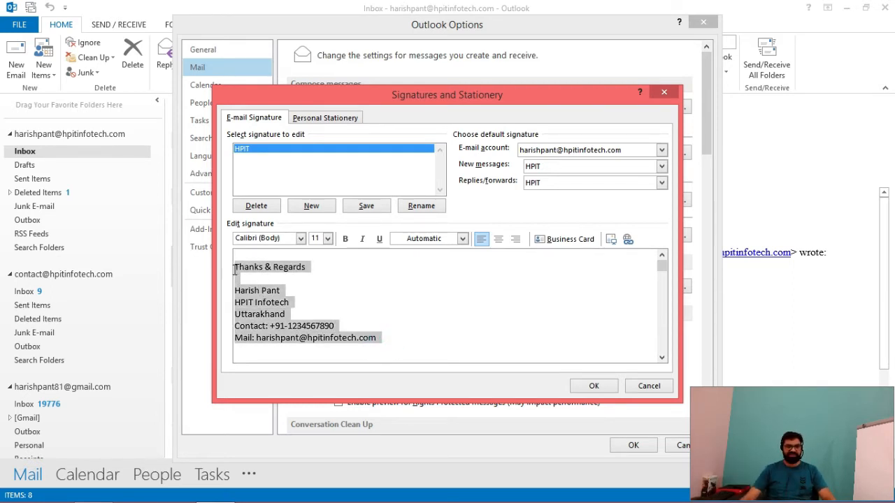
Step: Format the signature dark blue Times New Roman size 14, adding a blank line after the name
{"action": "left_click", "coordinate": [301, 238]}
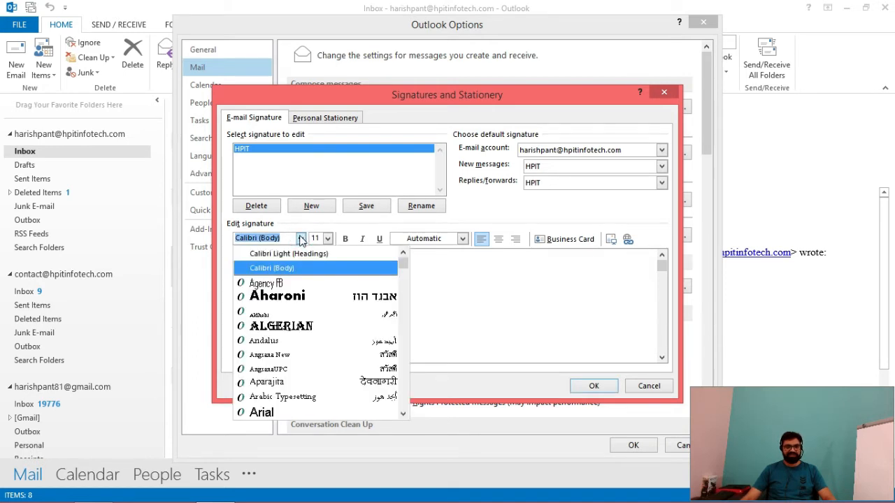
{"action": "left_click", "coordinate": [301, 238]}
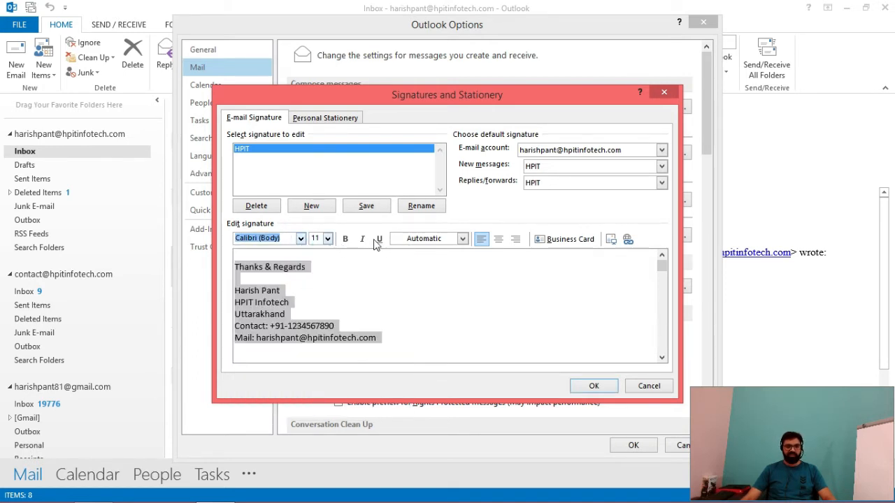
{"action": "left_click", "coordinate": [462, 239]}
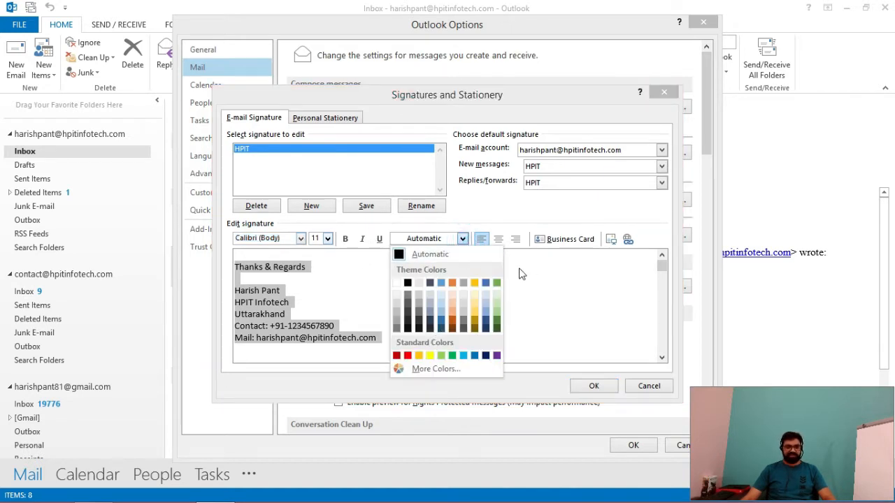
{"action": "left_click", "coordinate": [442, 324]}
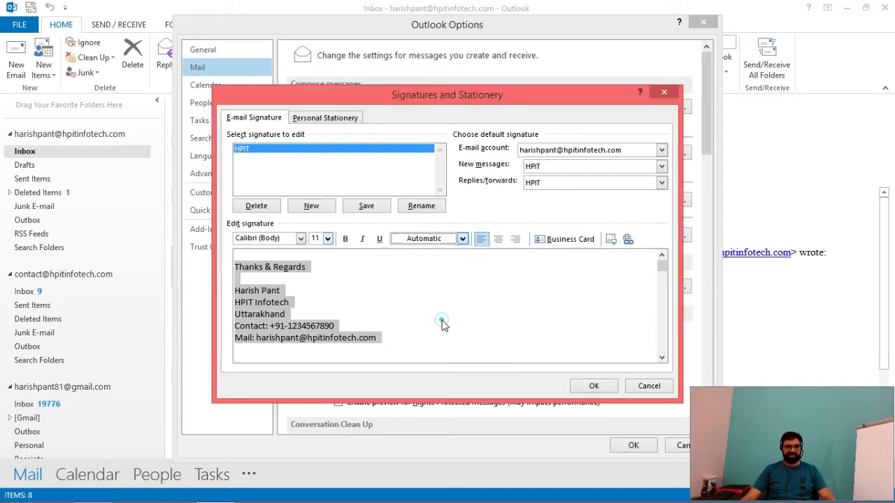
{"action": "left_click", "coordinate": [300, 240]}
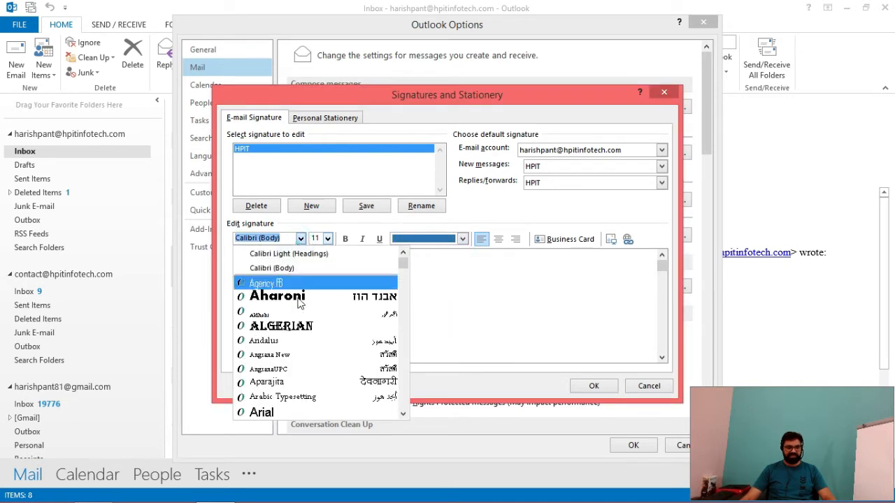
{"action": "type", "text": "Times New Roman"}
{"action": "left_click", "coordinate": [342, 256]}
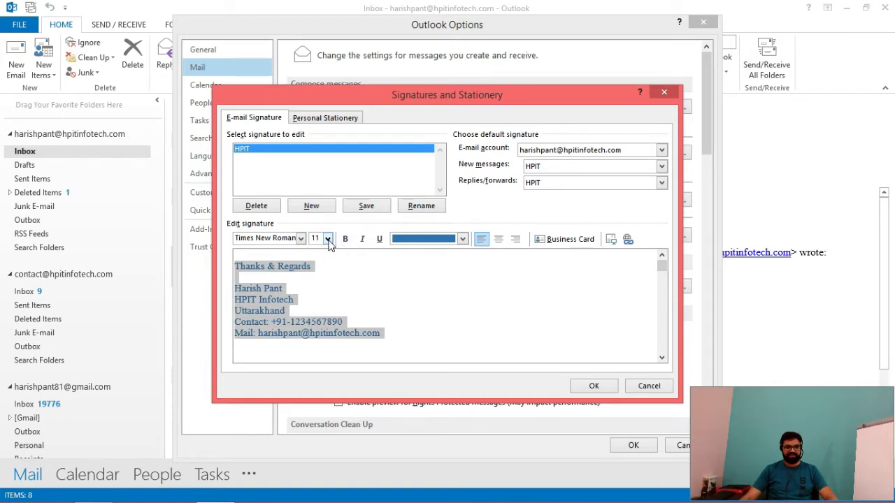
{"action": "left_click", "coordinate": [327, 239]}
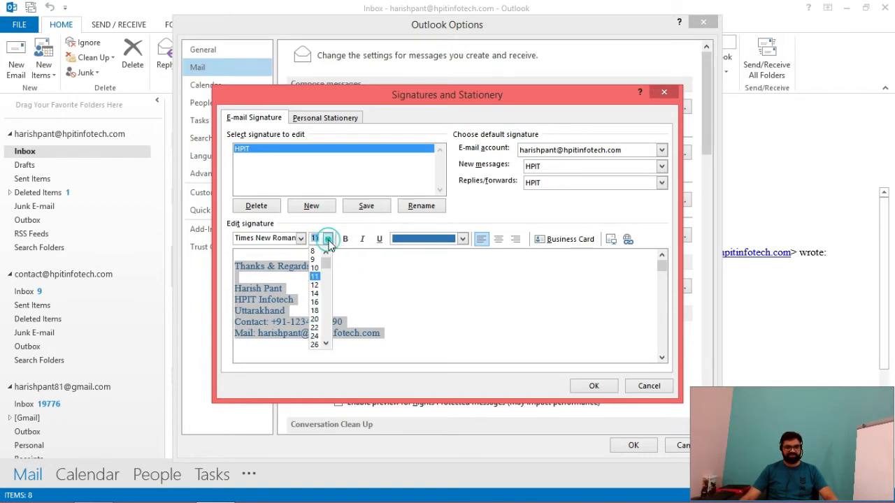
{"action": "left_click", "coordinate": [329, 294]}
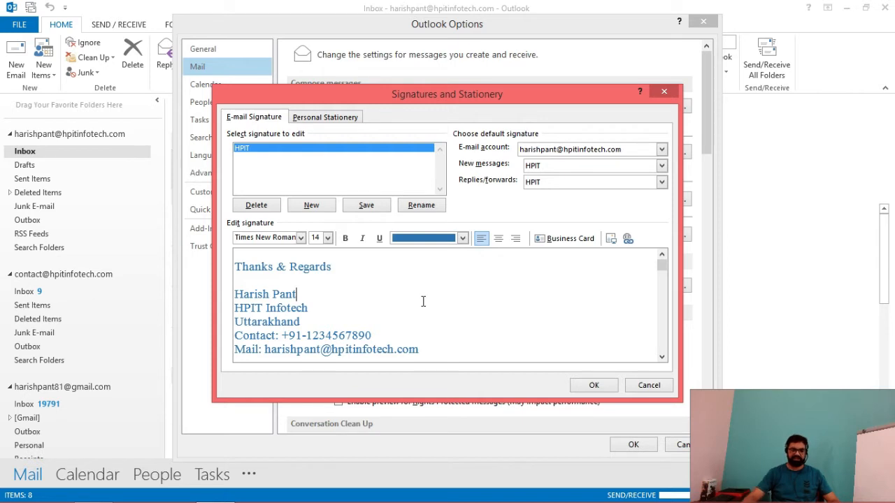
{"action": "key", "text": "Return"}
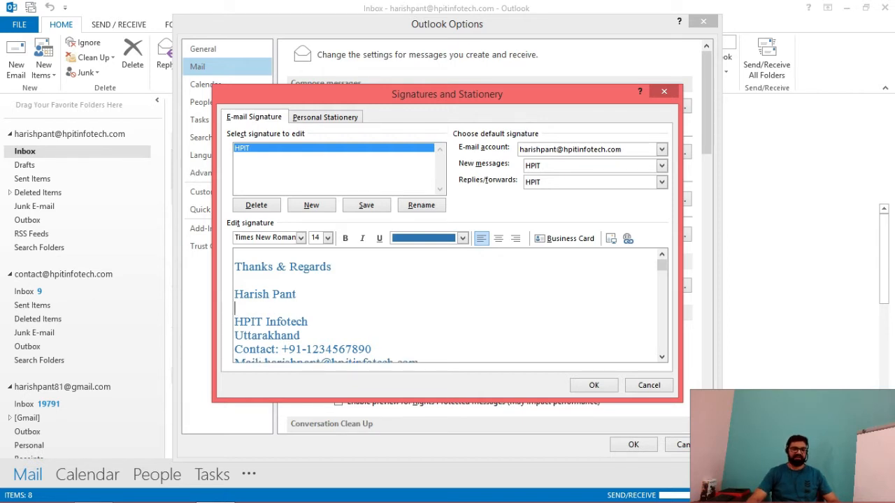
Step: Insert the HPIT Logo picture from New Volume (F:) into the signature
{"action": "left_click", "coordinate": [610, 239]}
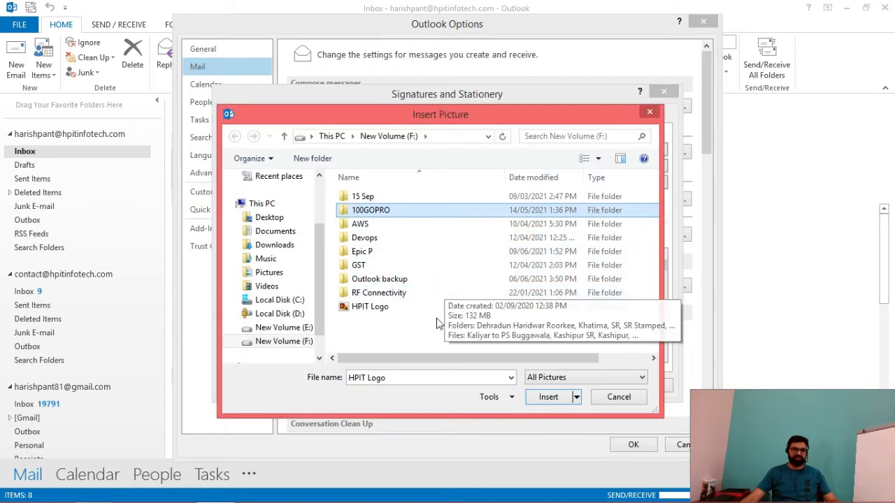
{"action": "left_click", "coordinate": [381, 309]}
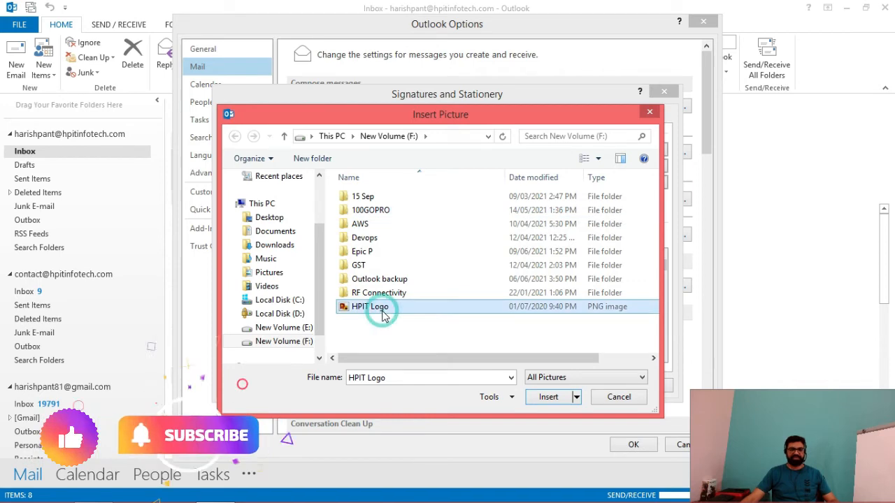
{"action": "left_click", "coordinate": [549, 397]}
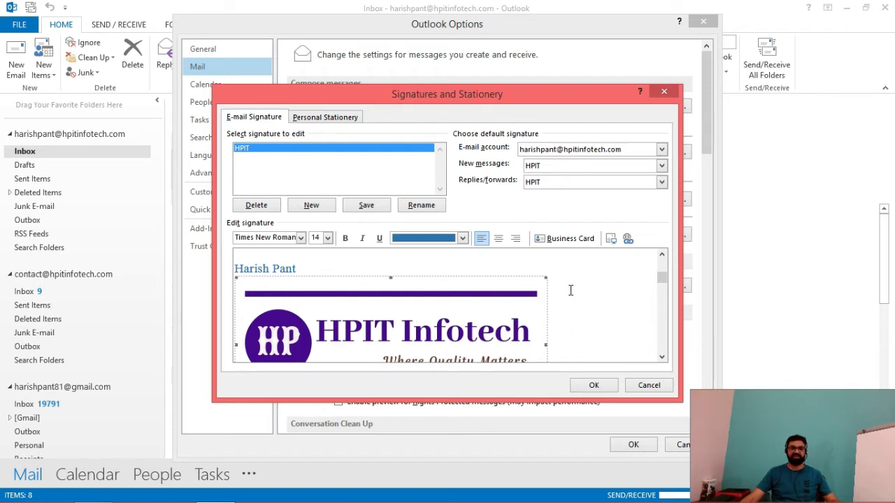
Step: Select the entire signature content and bring up its right-click menu
{"action": "scroll", "coordinate": [493, 342], "scroll_direction": "down", "scroll_amount": 3}
{"action": "mouse_move", "coordinate": [494, 342]}
{"action": "left_mouse_down"}
{"action": "mouse_move", "coordinate": [359, 339]}
{"action": "mouse_move", "coordinate": [286, 238]}
{"action": "mouse_move", "coordinate": [238, 268]}
{"action": "left_mouse_up"}
{"action": "right_click", "coordinate": [239, 269]}
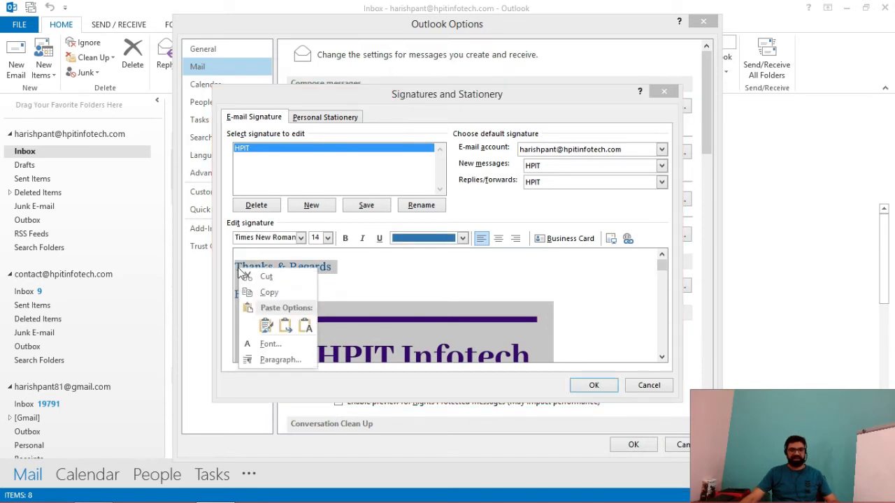
{"action": "right_click", "coordinate": [244, 268]}
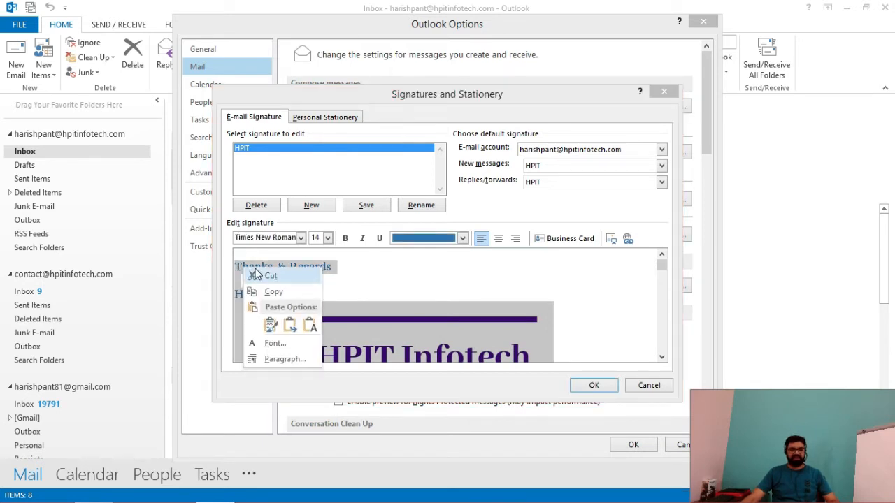
Step: Cut the signature to the clipboard and close the Signatures and Options dialogs
{"action": "left_click", "coordinate": [256, 274]}
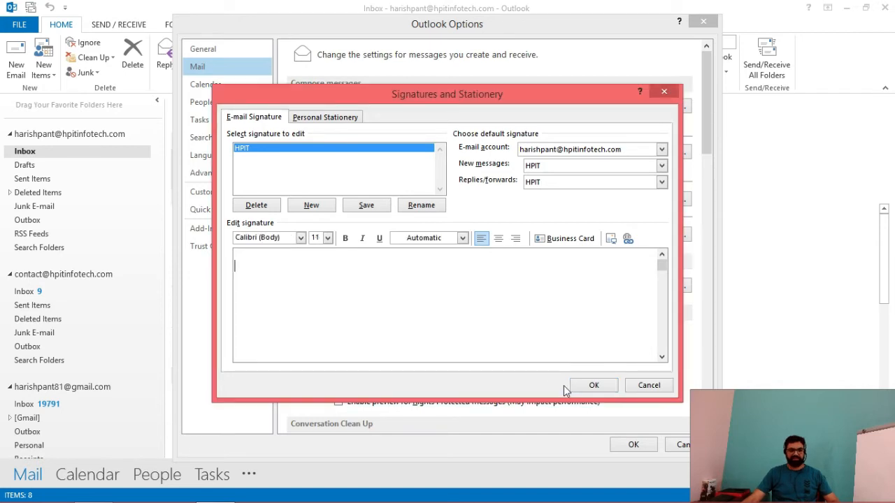
{"action": "left_click", "coordinate": [594, 386]}
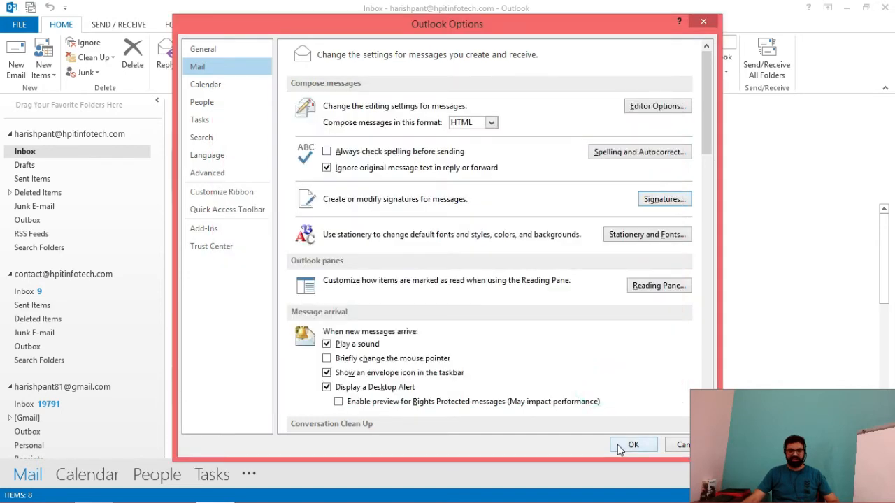
{"action": "left_click", "coordinate": [628, 445]}
Step: Paste the signature into a new email, shrink the HPIT logo, then cut everything back out
{"action": "left_click", "coordinate": [19, 69]}
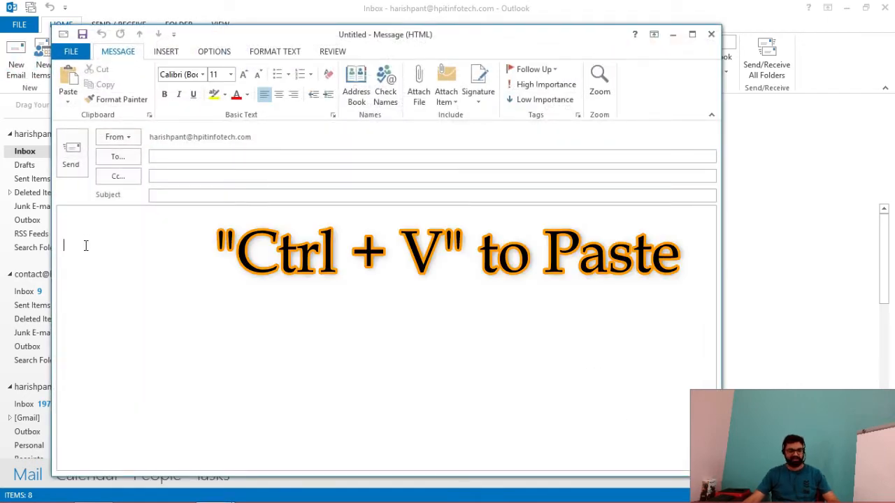
{"action": "key", "text": "ctrl+v"}
{"action": "left_click", "coordinate": [164, 314]}
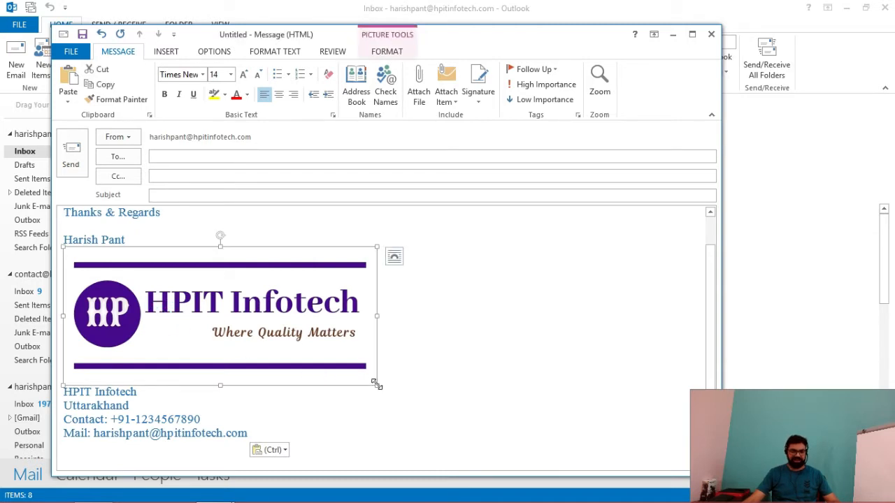
{"action": "left_click_drag", "start_coordinate": [378, 384], "coordinate": [192, 325]}
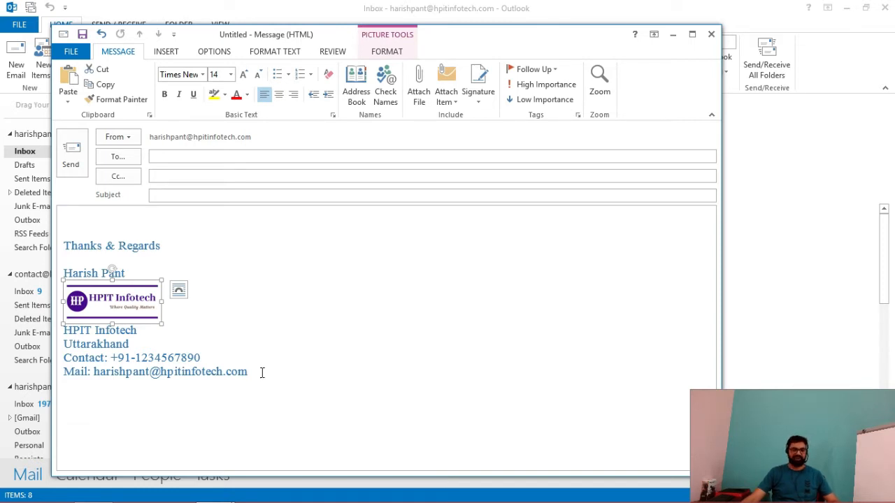
{"action": "mouse_move", "coordinate": [262, 373]}
{"action": "left_mouse_down"}
{"action": "mouse_move", "coordinate": [65, 241]}
{"action": "mouse_move", "coordinate": [72, 250]}
{"action": "left_mouse_up"}
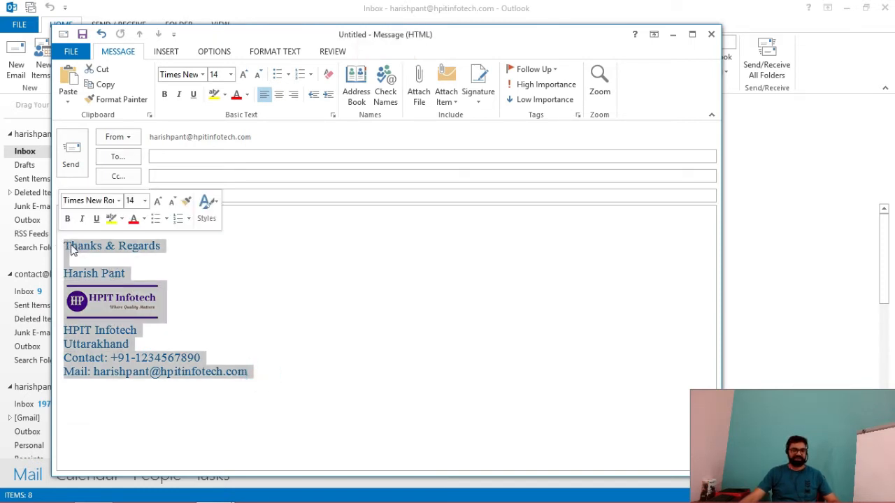
{"action": "key", "text": "ctrl+x"}
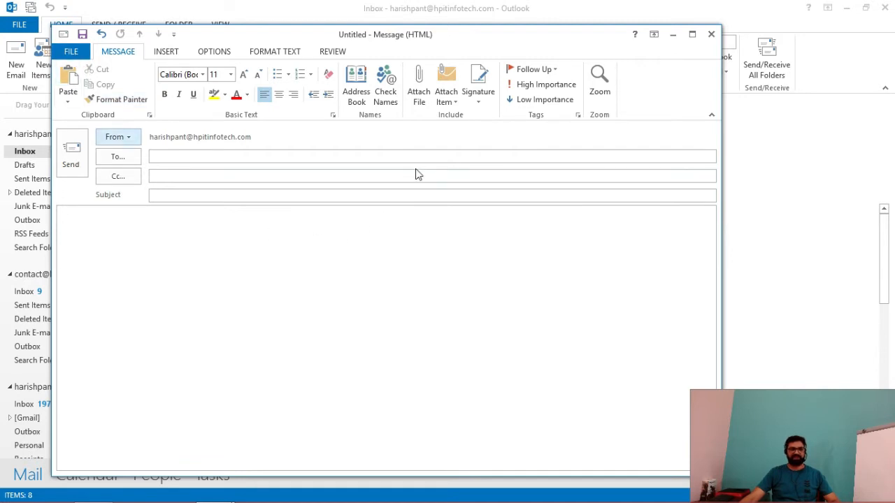
Step: Paste the smaller-logo signature into the HPIT signature, save it, and discard the draft unsaved
{"action": "left_click", "coordinate": [478, 103]}
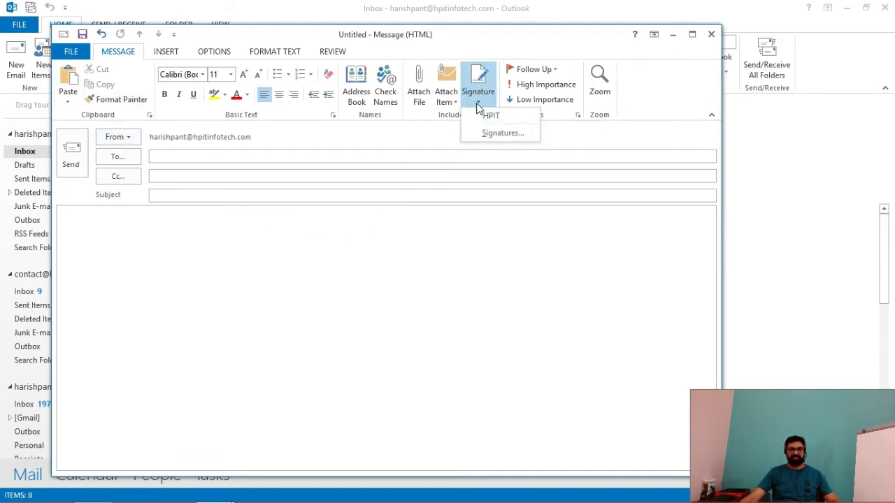
{"action": "left_click", "coordinate": [498, 135]}
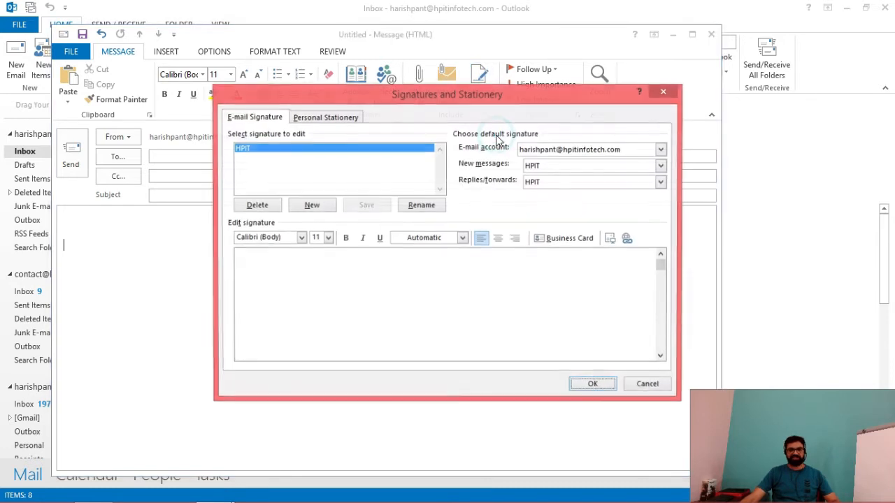
{"action": "left_click", "coordinate": [260, 270]}
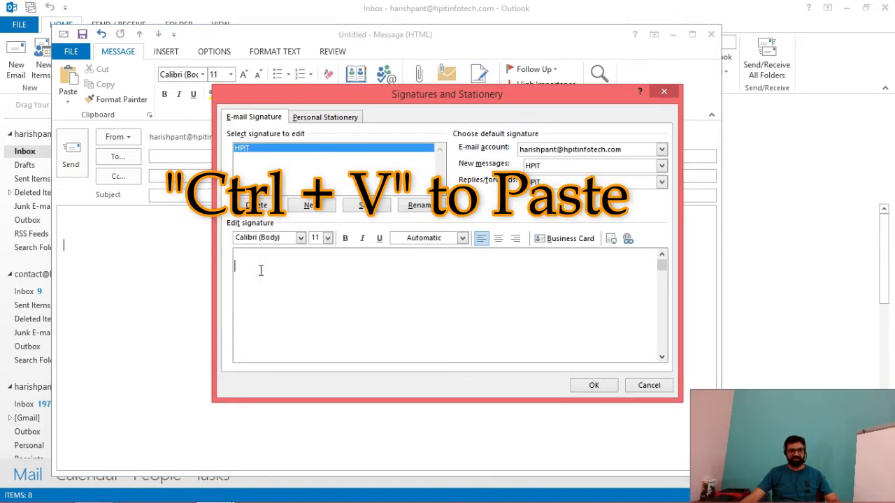
{"action": "key", "text": "ctrl+v"}
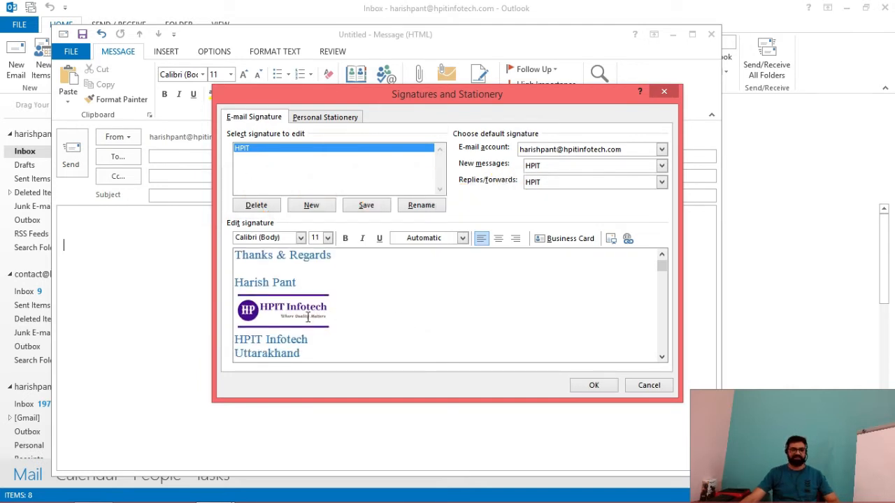
{"action": "left_click", "coordinate": [578, 385]}
{"action": "left_click", "coordinate": [710, 34]}
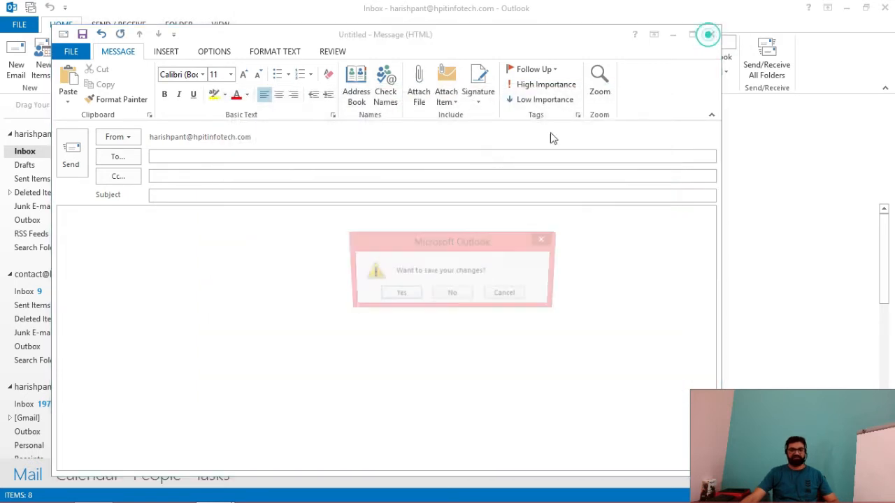
{"action": "left_click", "coordinate": [453, 295]}
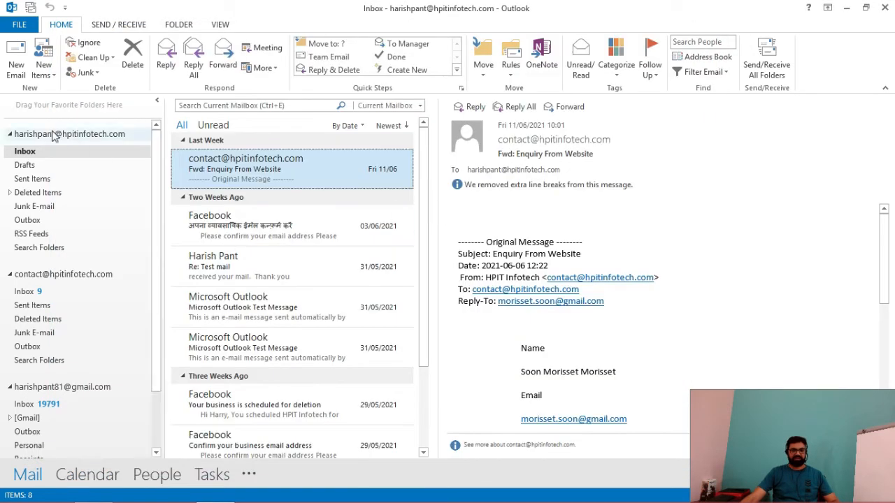
Step: Reopen Signatures and Stationery via File > Options > Mail
{"action": "left_click", "coordinate": [16, 67]}
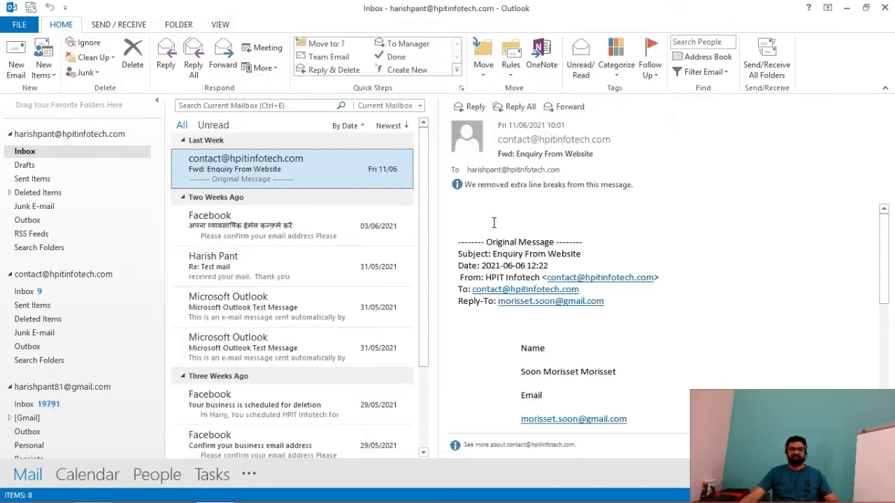
{"action": "left_click", "coordinate": [15, 27]}
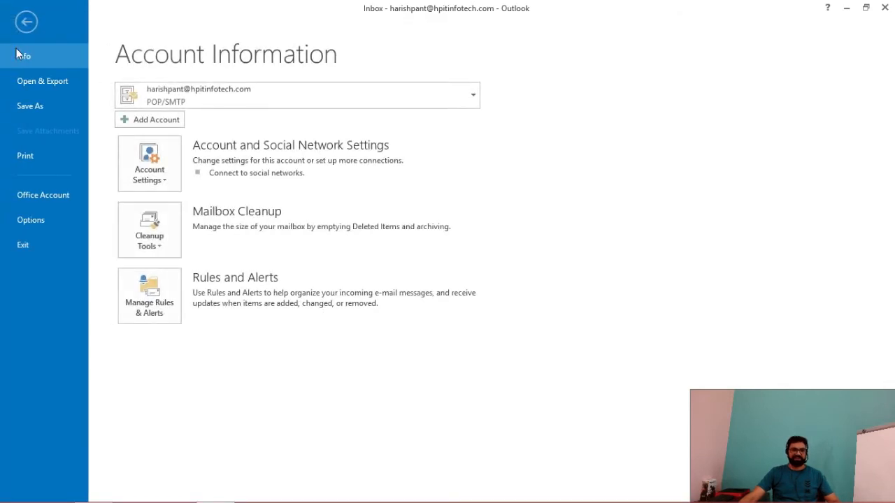
{"action": "left_click", "coordinate": [45, 220]}
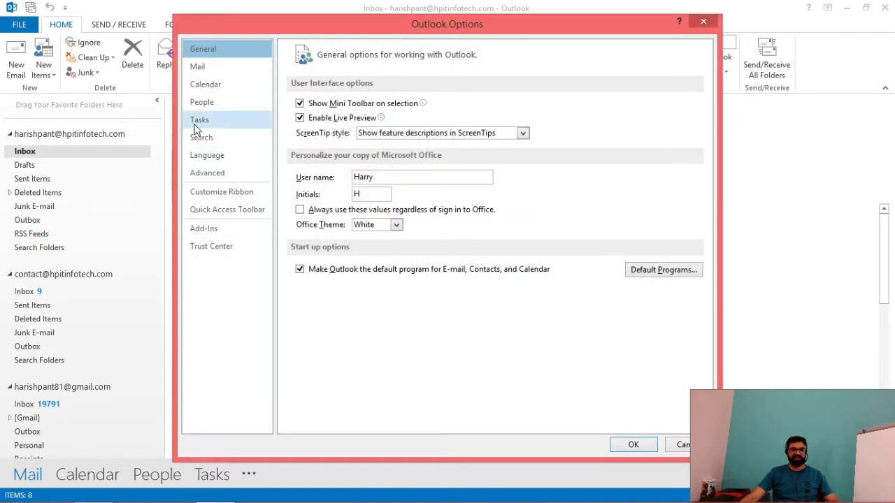
{"action": "left_click", "coordinate": [200, 67]}
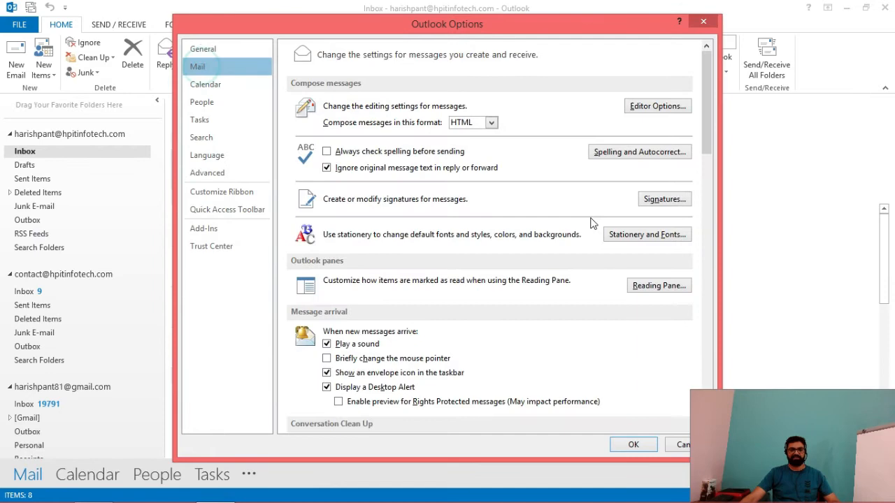
{"action": "left_click", "coordinate": [663, 200]}
Step: Delete the logo image and its empty line from HPIT, then save and close Options
{"action": "left_click", "coordinate": [287, 324]}
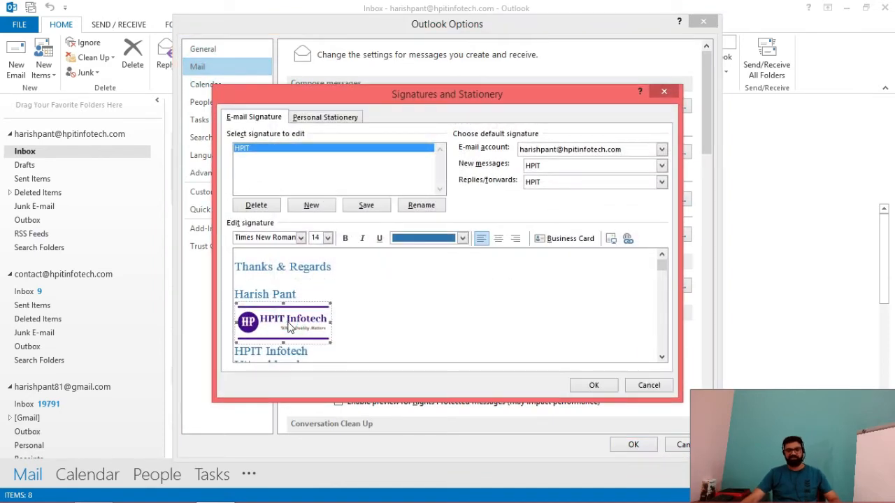
{"action": "key", "text": "Delete"}
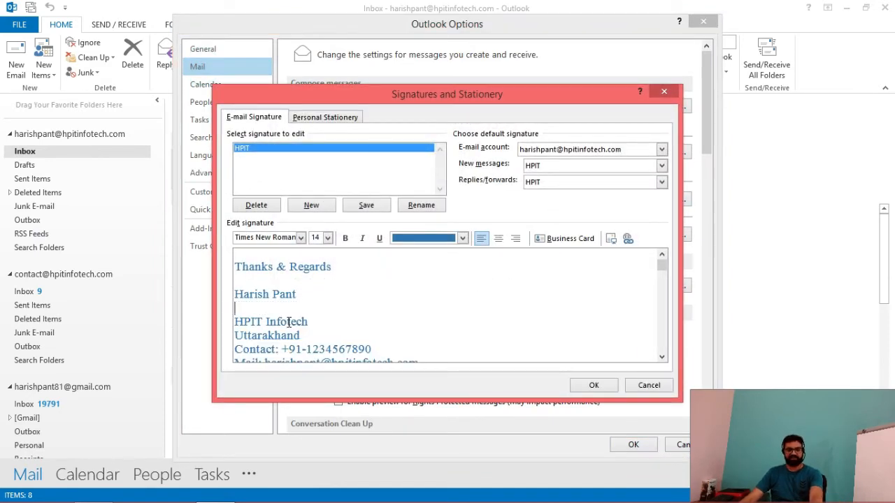
{"action": "key", "text": "Delete"}
{"action": "left_click", "coordinate": [594, 385]}
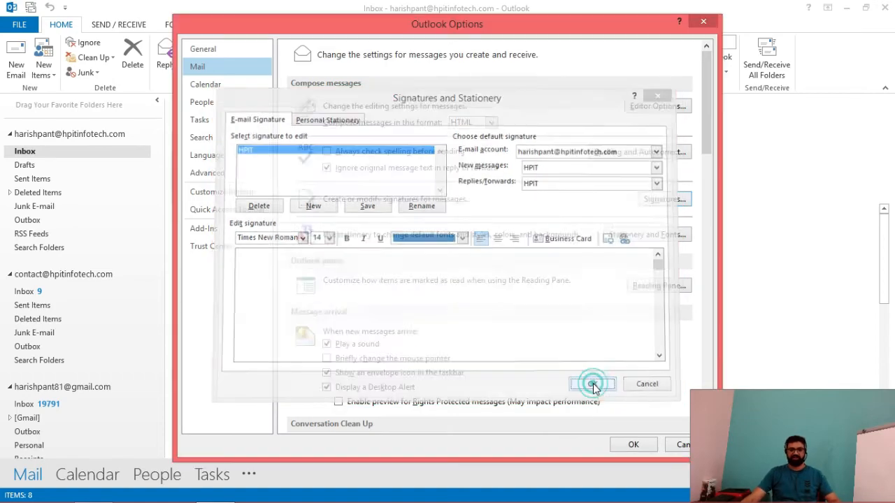
{"action": "left_click", "coordinate": [629, 446]}
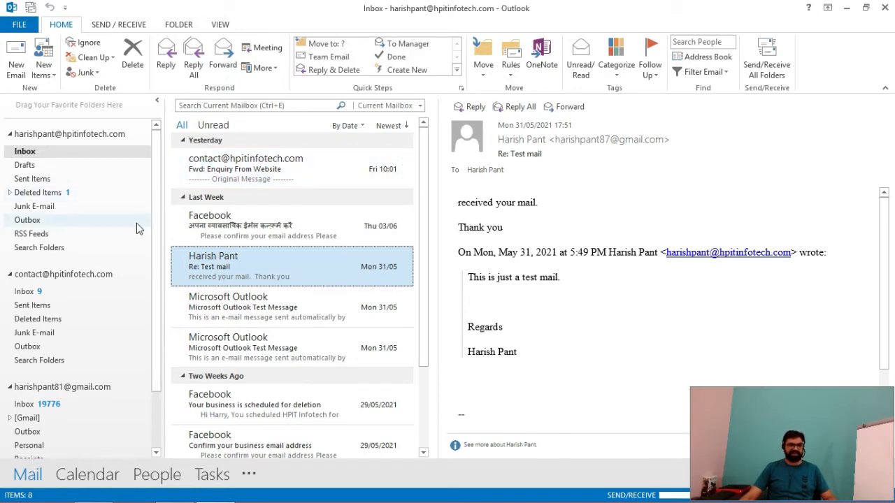
{"action": "left_click", "coordinate": [15, 57]}
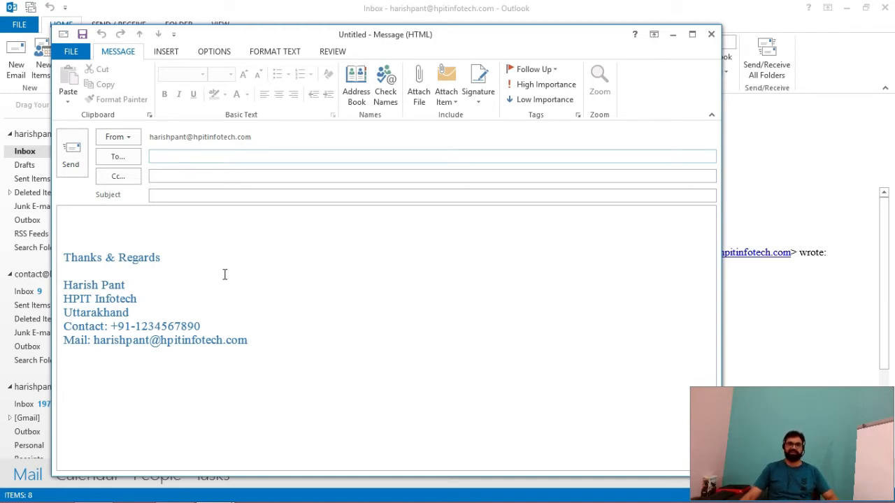
{"action": "left_click", "coordinate": [711, 33]}
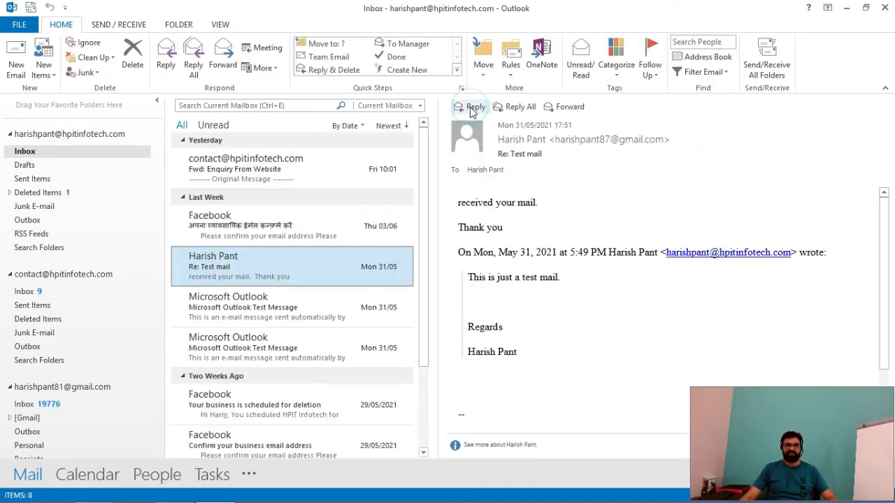
{"action": "left_click", "coordinate": [472, 108]}
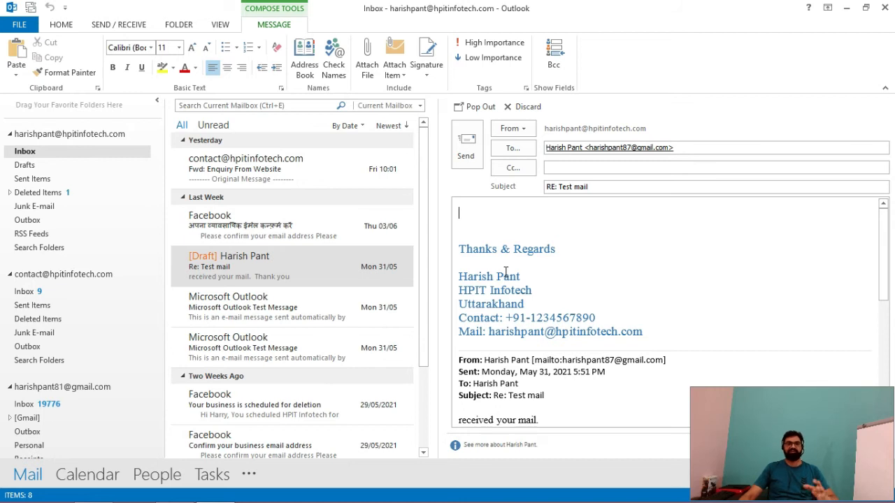
{"action": "left_click", "coordinate": [523, 106]}
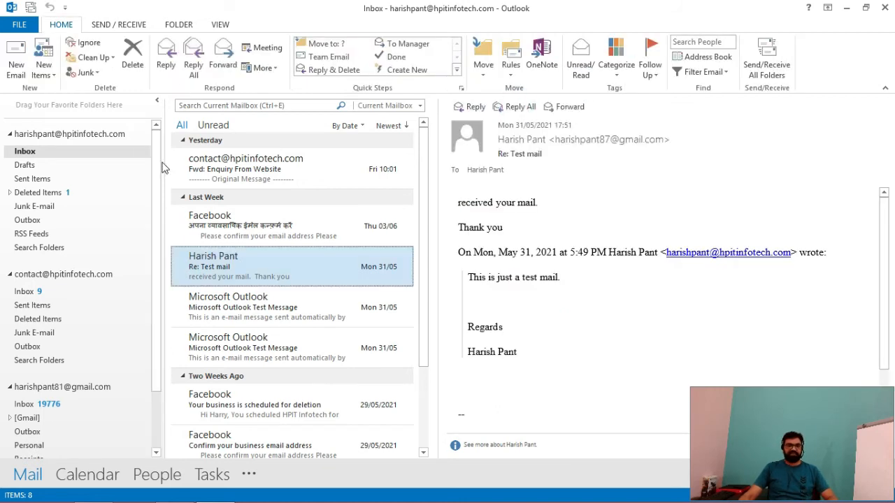
Step: Open Signatures and Stationery via File > Options > Mail and select the HPIT signature
{"action": "left_click", "coordinate": [14, 25]}
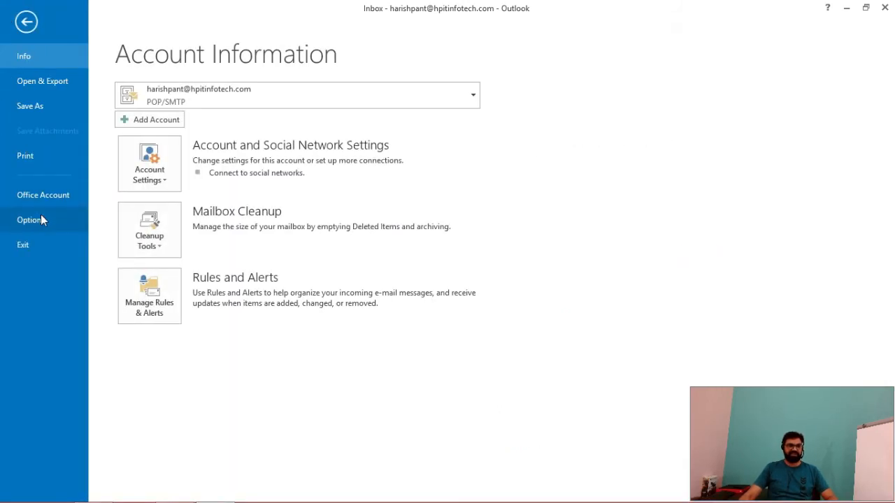
{"action": "left_click", "coordinate": [40, 218]}
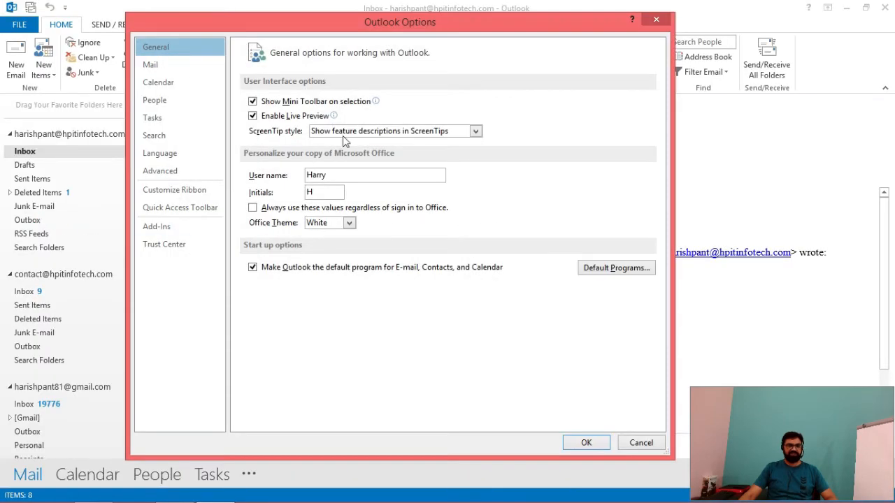
{"action": "left_click", "coordinate": [177, 73]}
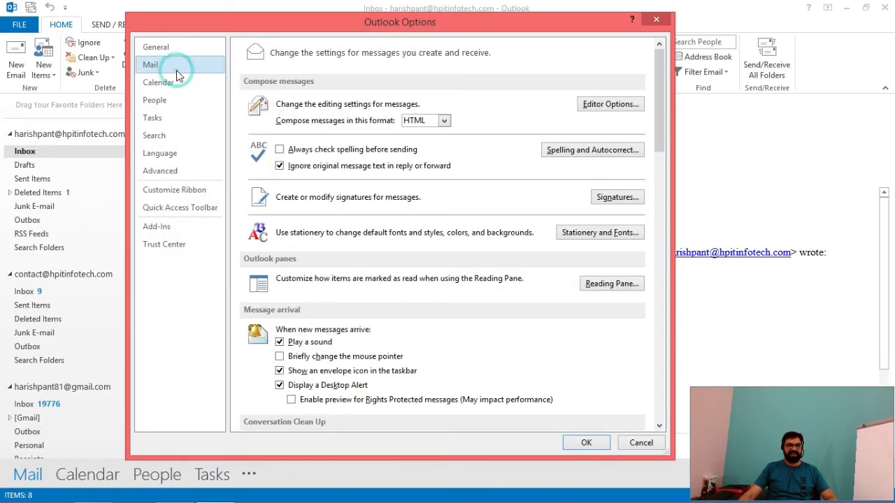
{"action": "left_click", "coordinate": [631, 200]}
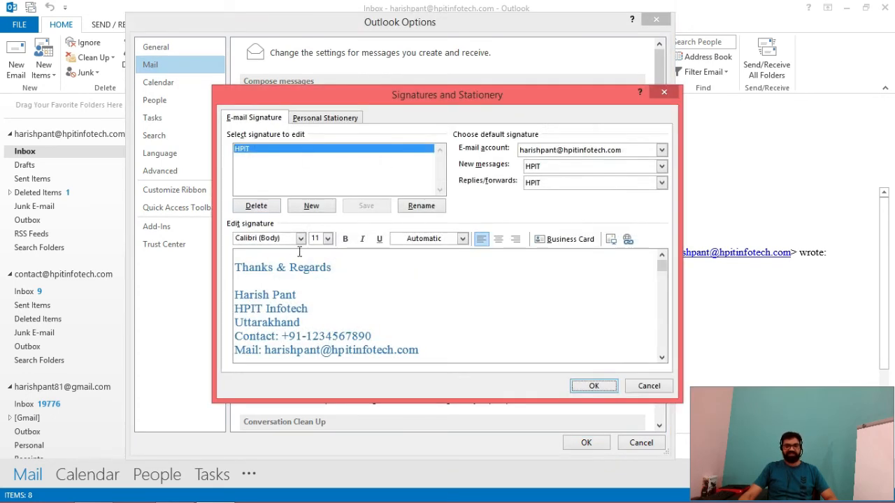
{"action": "left_click", "coordinate": [324, 152]}
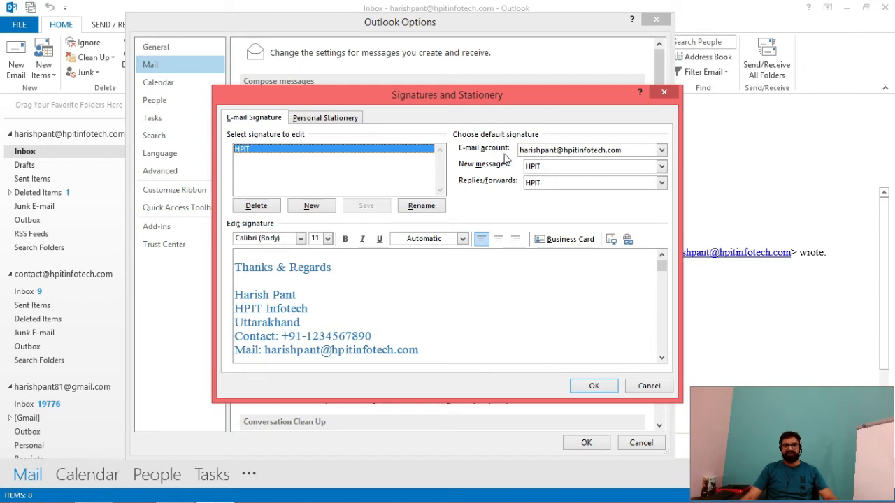
Step: For the company contact account, set HPIT for new messages and replies/forwards, then save
{"action": "left_click", "coordinate": [661, 151]}
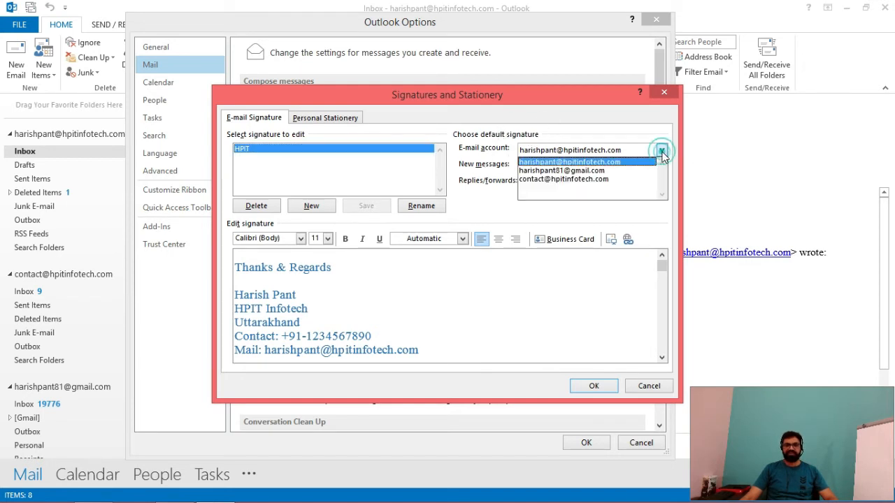
{"action": "left_click", "coordinate": [578, 180]}
{"action": "key", "text": "Tab"}
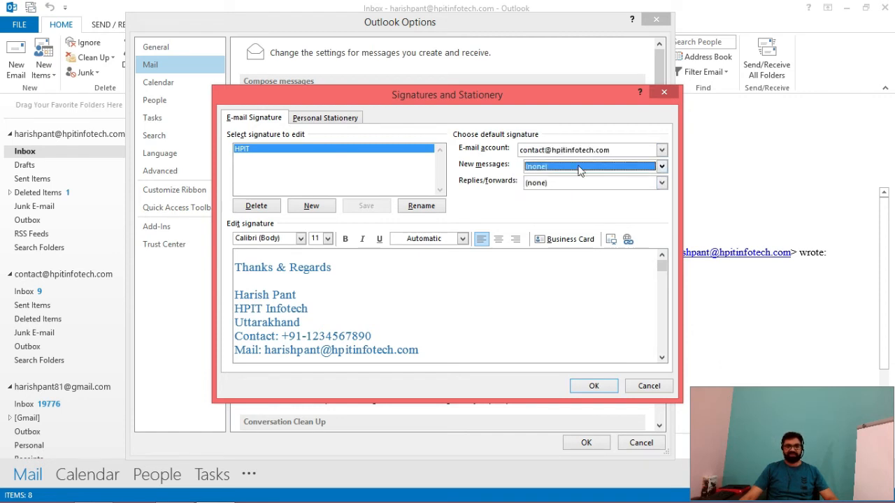
{"action": "left_click", "coordinate": [660, 168]}
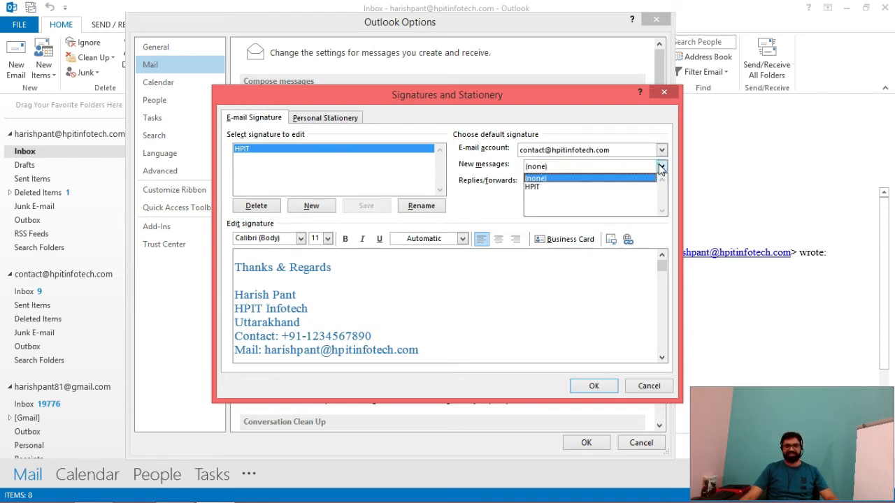
{"action": "left_click", "coordinate": [589, 185]}
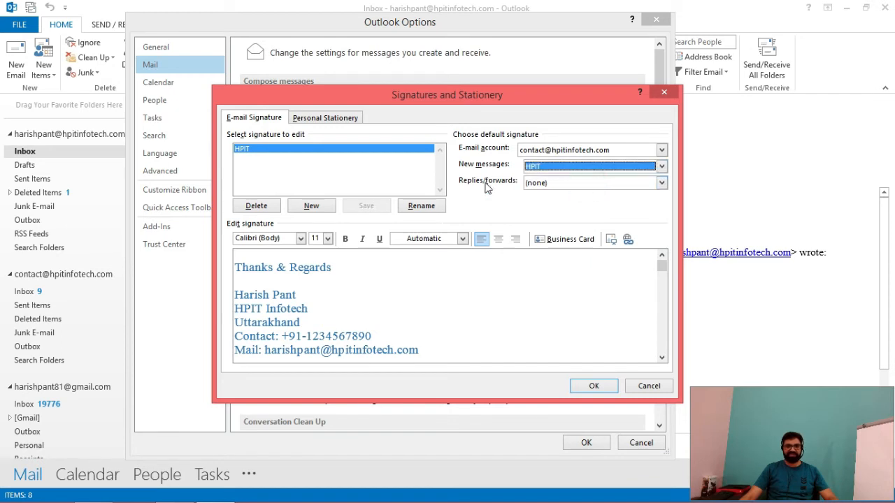
{"action": "left_click", "coordinate": [660, 182]}
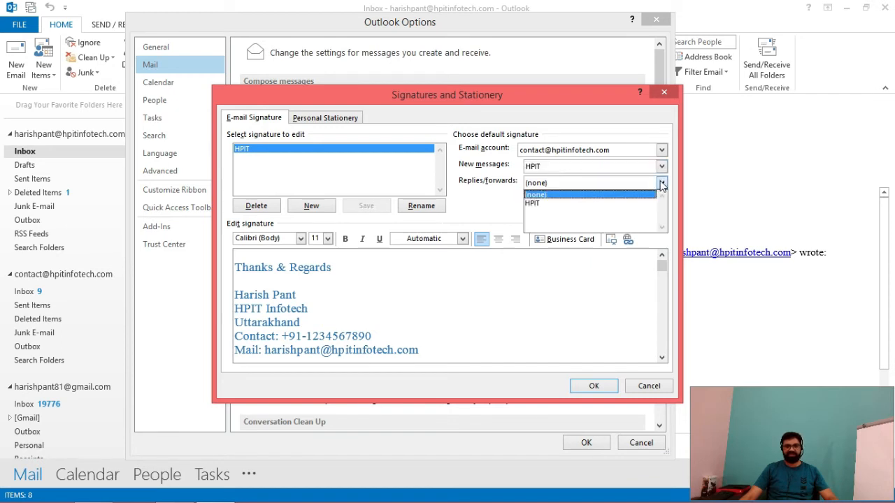
{"action": "left_click", "coordinate": [574, 207]}
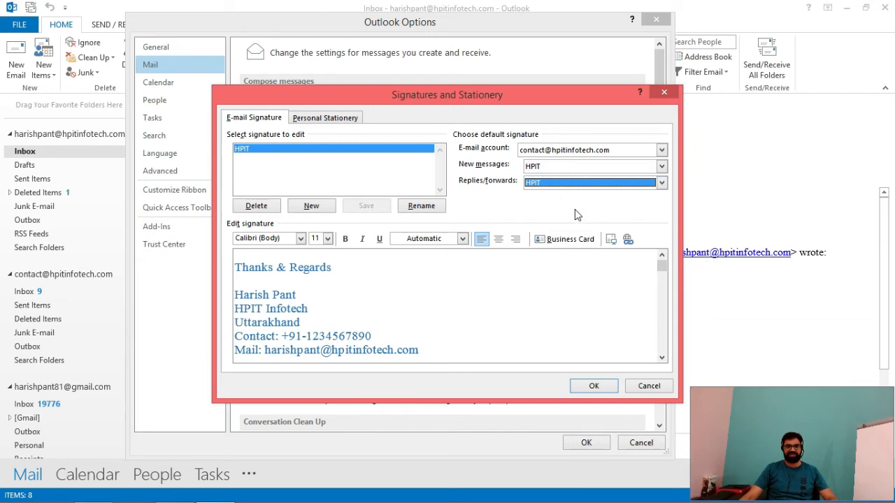
{"action": "left_click", "coordinate": [594, 388]}
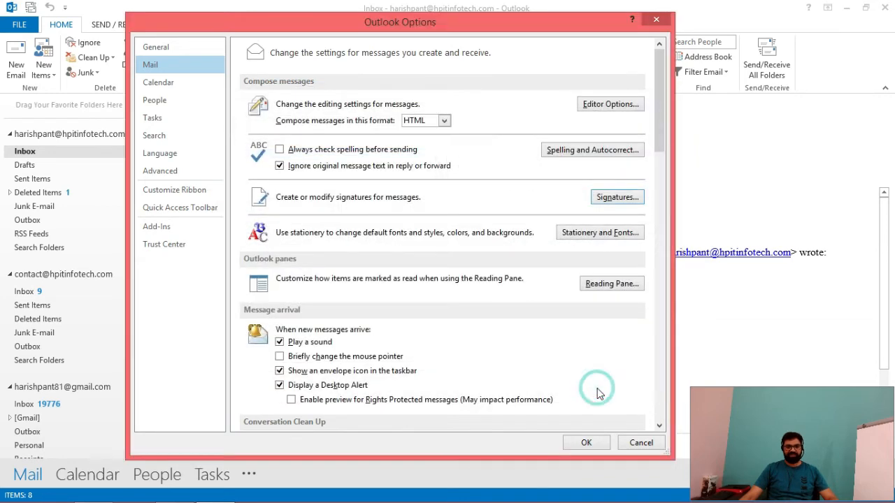
{"action": "left_click", "coordinate": [588, 443]}
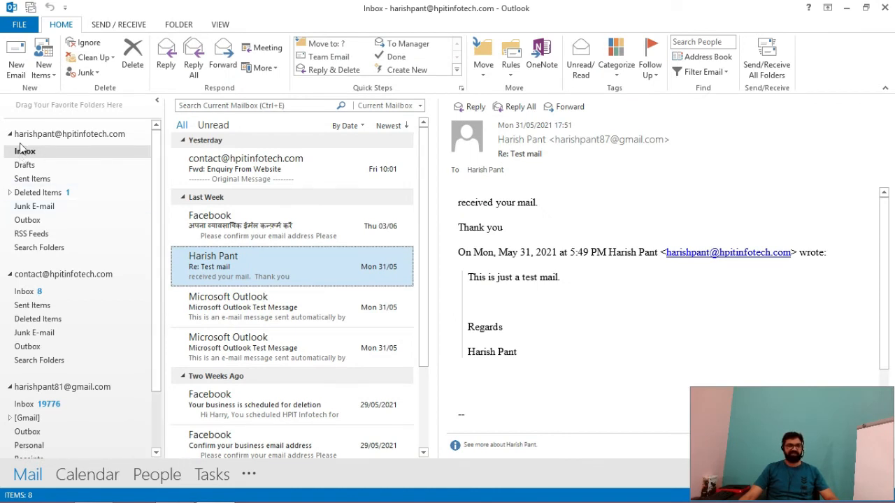
Step: Open and close a test message, then switch to the contact account's inbox
{"action": "left_click", "coordinate": [16, 69]}
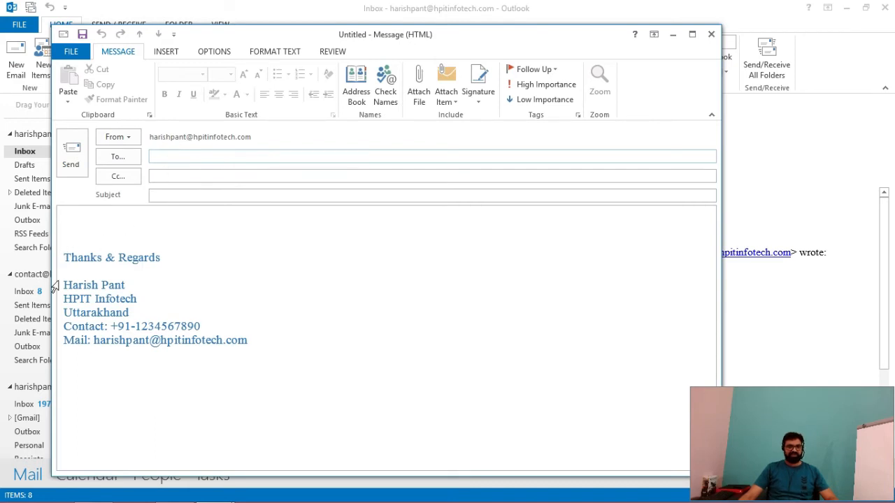
{"action": "key", "text": "Escape"}
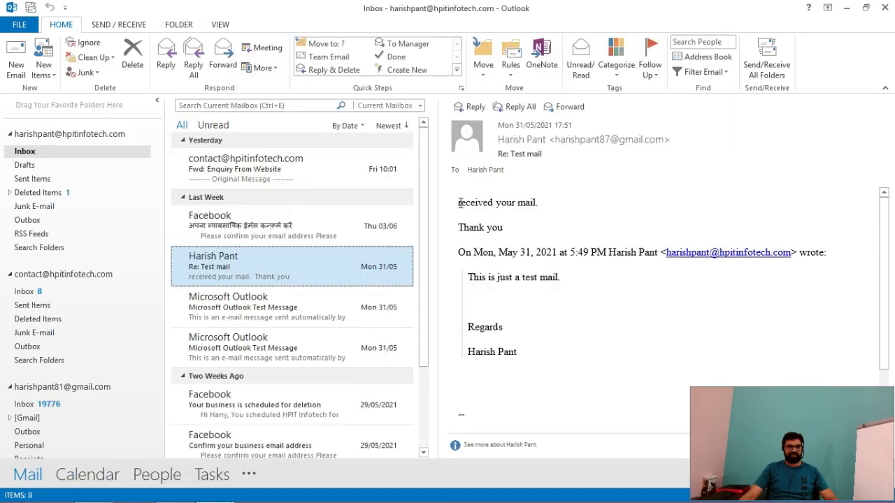
{"action": "left_click", "coordinate": [25, 291]}
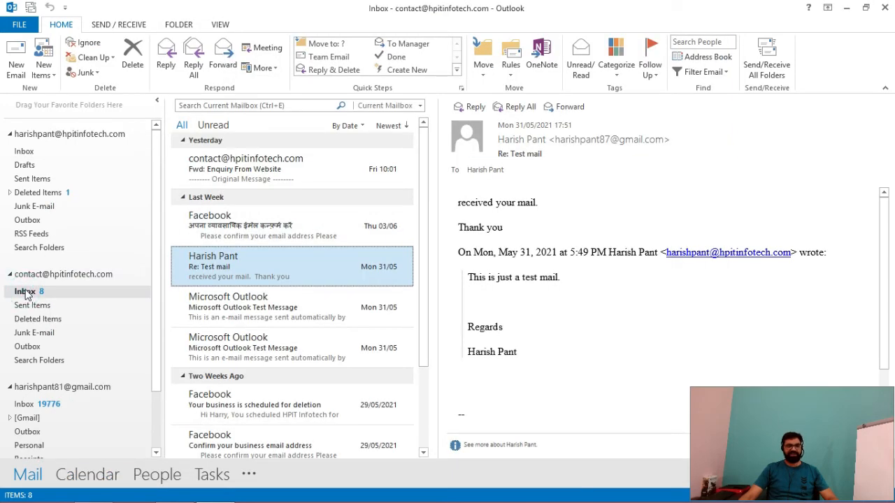
Step: In a new message, switch the sender across accounts to Gmail, then discard the draft unsaved
{"action": "left_click", "coordinate": [16, 63]}
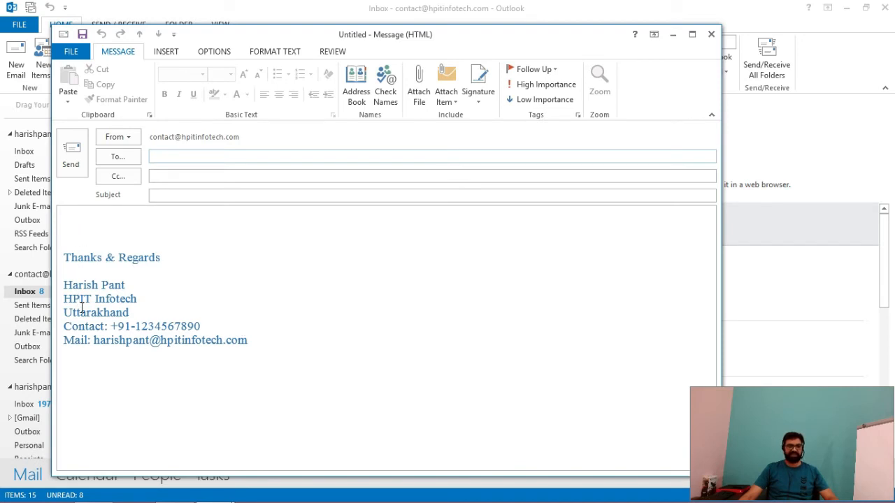
{"action": "left_click", "coordinate": [130, 138]}
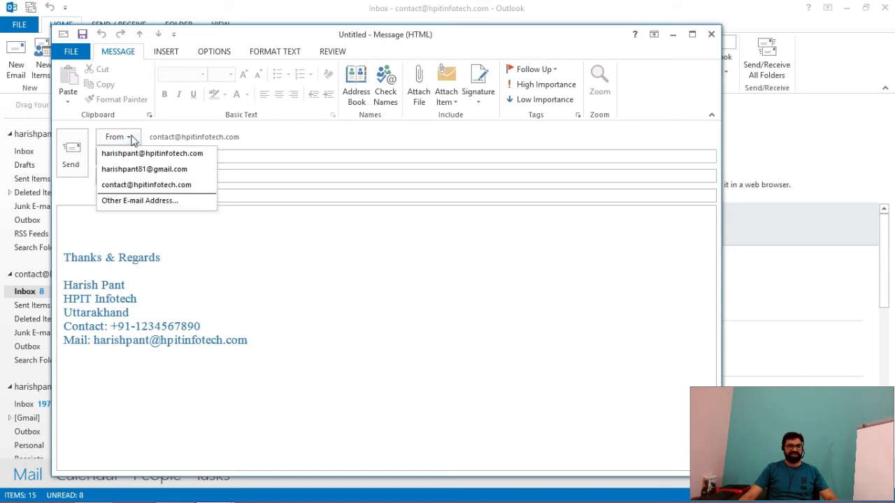
{"action": "left_click", "coordinate": [135, 185]}
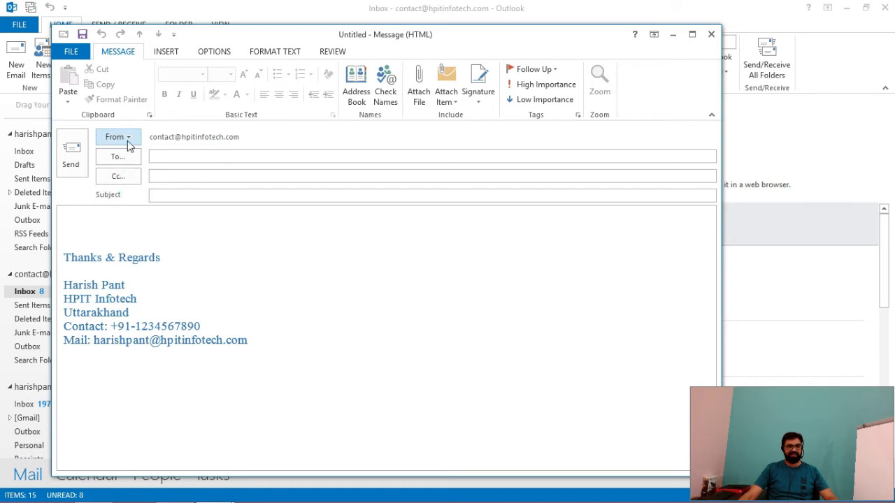
{"action": "left_click", "coordinate": [127, 139]}
{"action": "left_click", "coordinate": [127, 158]}
{"action": "left_click", "coordinate": [131, 139]}
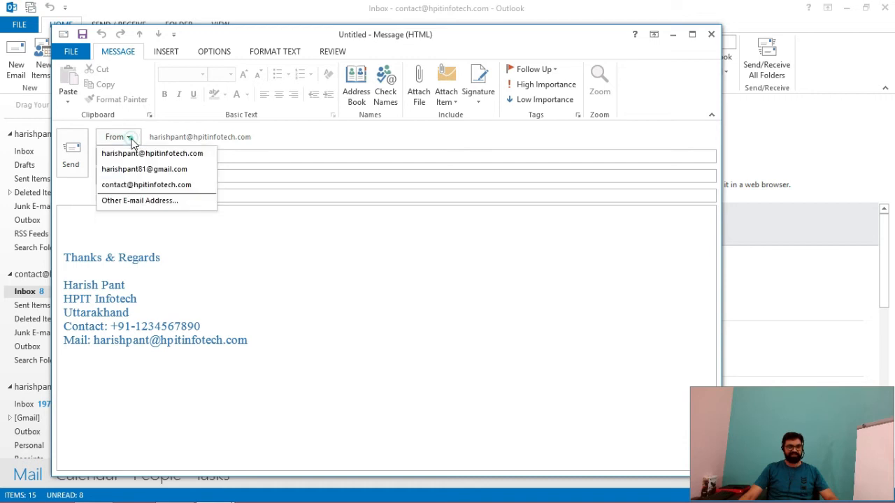
{"action": "left_click", "coordinate": [132, 172]}
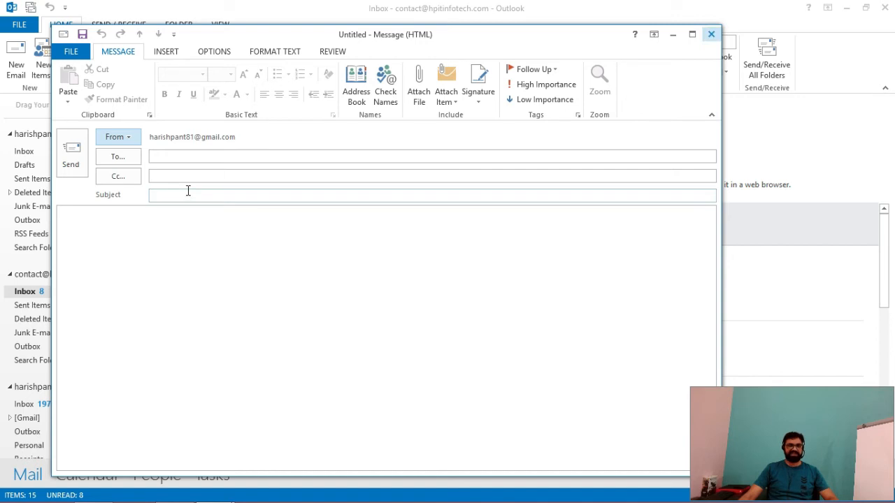
{"action": "left_click", "coordinate": [710, 35]}
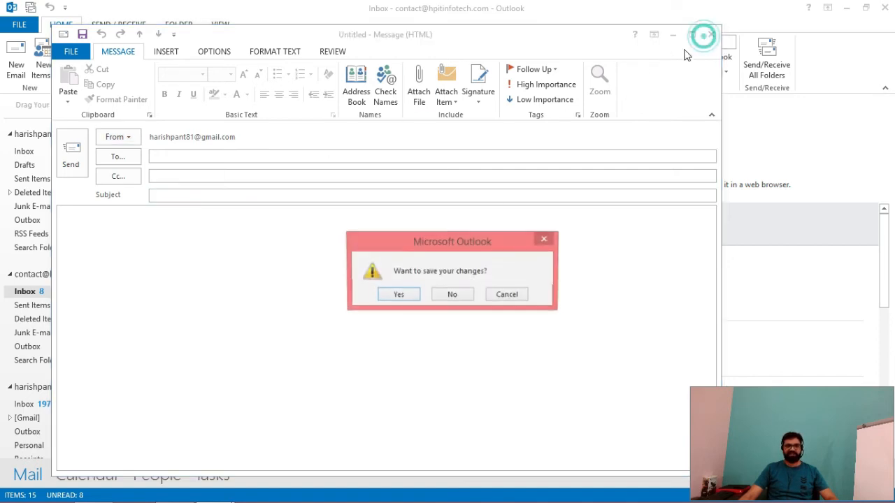
{"action": "left_click", "coordinate": [445, 295]}
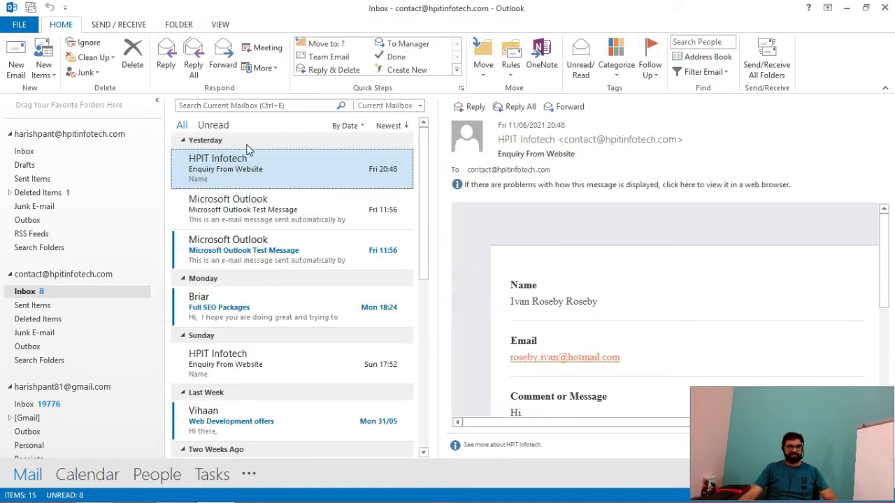
Step: From File > Options > Mail > Signatures, add a new empty signature named 'Gmail'
{"action": "left_click", "coordinate": [20, 26]}
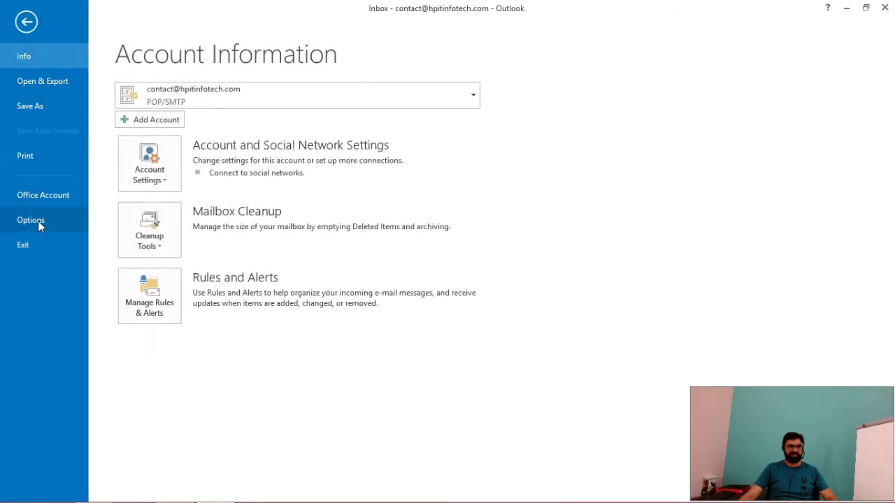
{"action": "left_click", "coordinate": [38, 220]}
{"action": "left_click", "coordinate": [167, 67]}
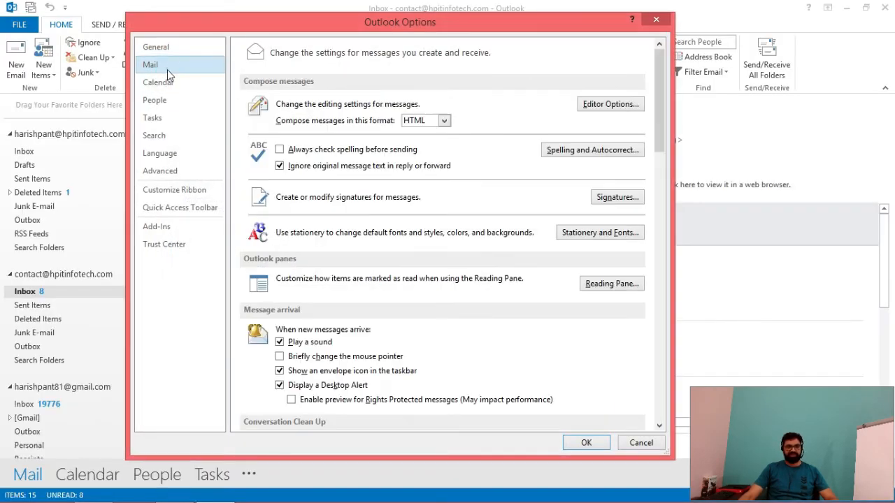
{"action": "left_click", "coordinate": [608, 195]}
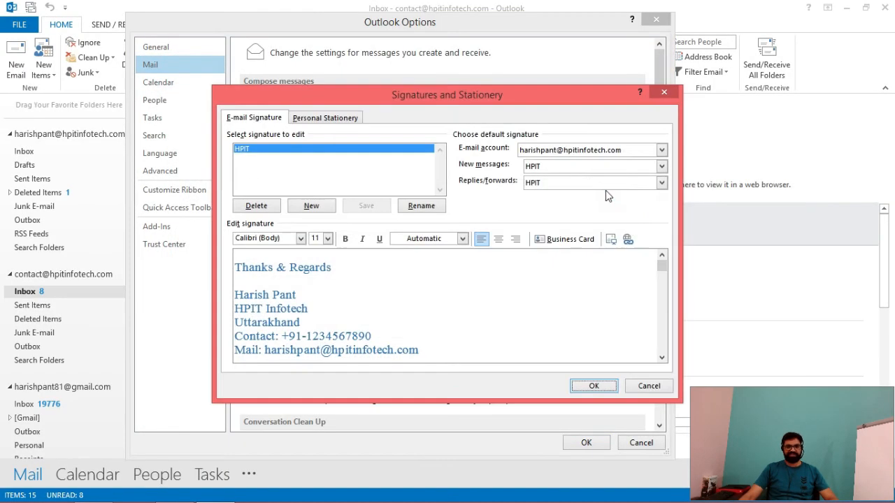
{"action": "left_click", "coordinate": [311, 206]}
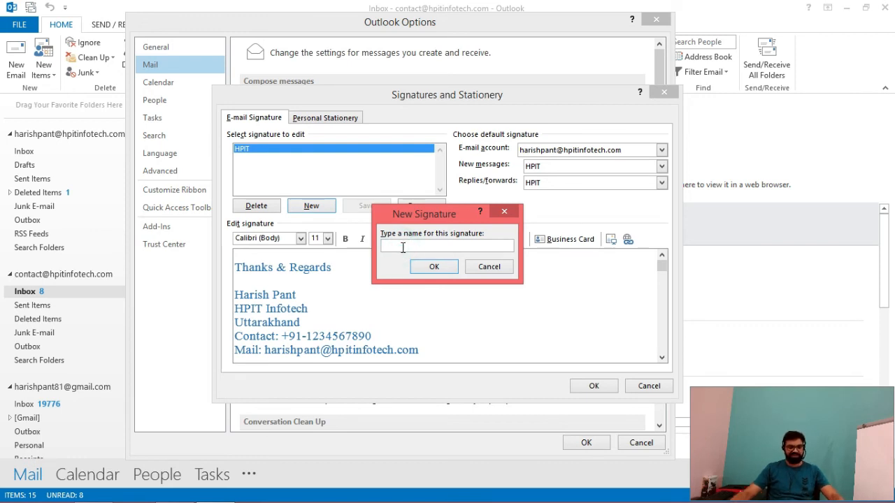
{"action": "type", "text": "Gmail"}
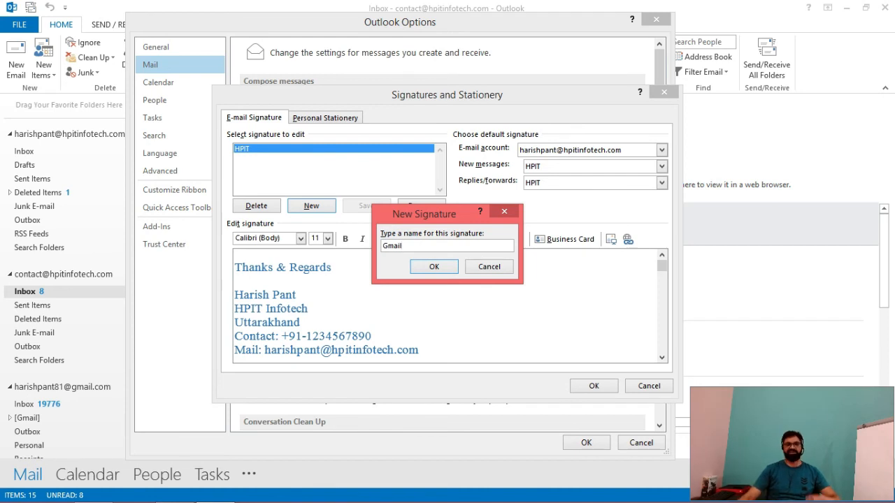
{"action": "left_click", "coordinate": [433, 267]}
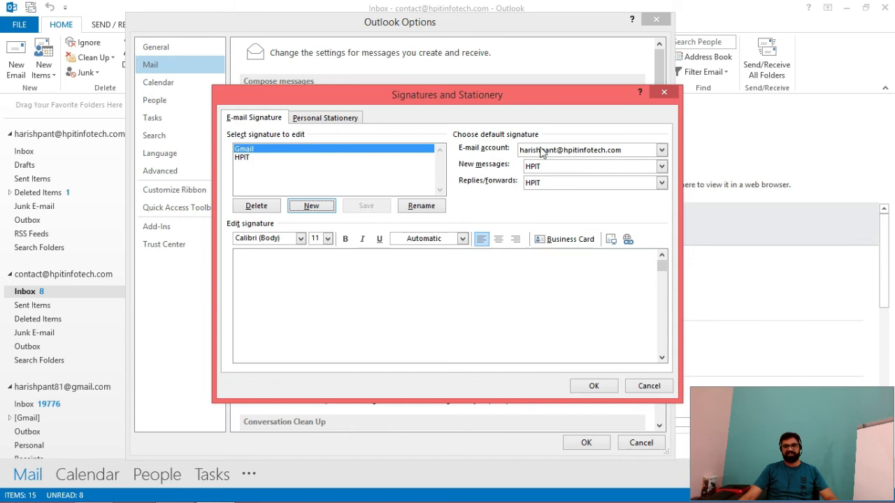
Step: For the Gmail account, make the Gmail signature the default for new messages and replies/forwards
{"action": "left_click", "coordinate": [661, 150]}
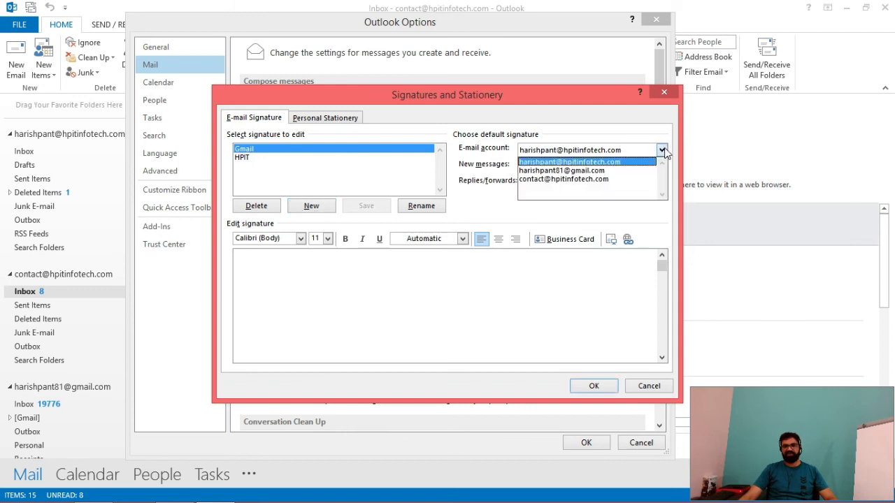
{"action": "left_click", "coordinate": [608, 171]}
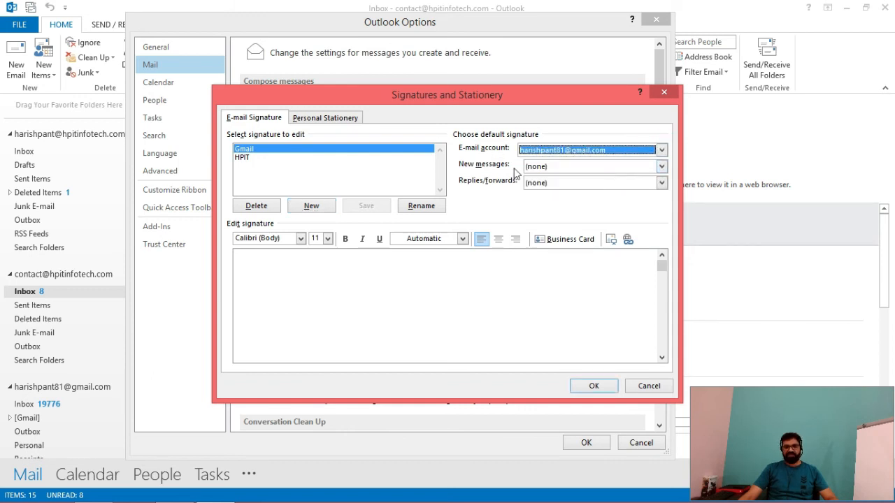
{"action": "left_click", "coordinate": [662, 166]}
{"action": "left_click", "coordinate": [561, 194]}
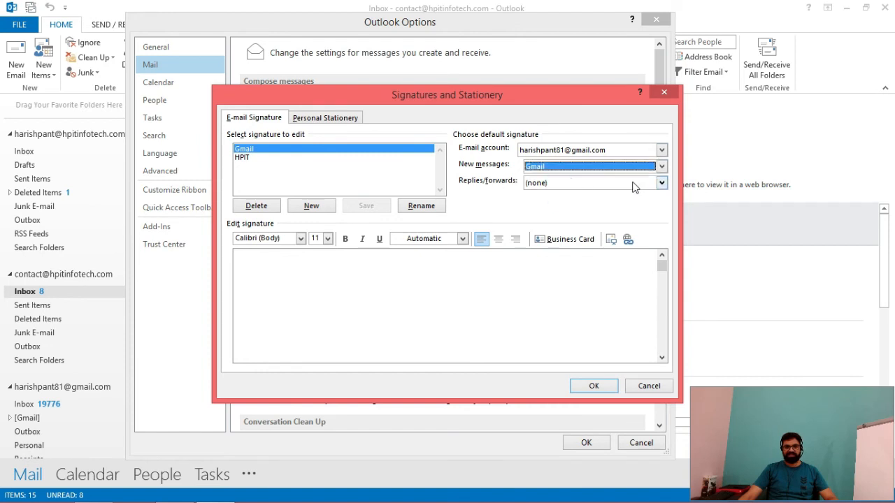
{"action": "left_click", "coordinate": [661, 182]}
{"action": "left_click", "coordinate": [573, 204]}
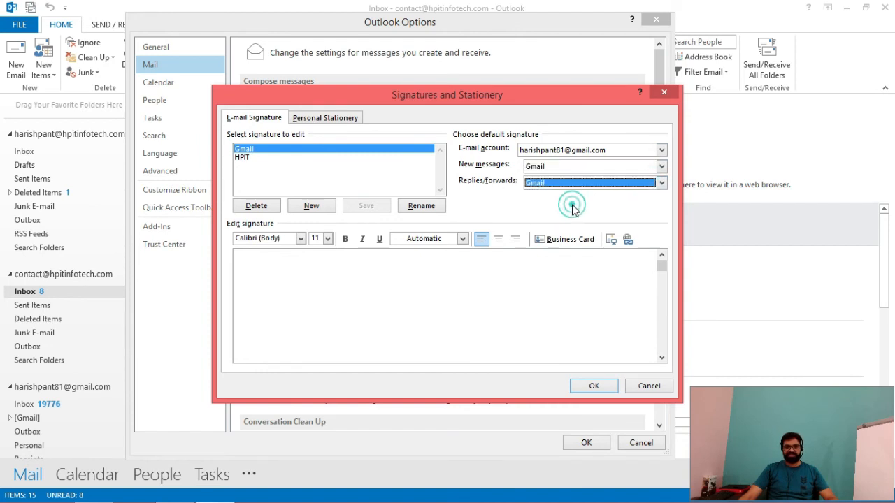
Step: Write the Gmail signature as 'Regards' with the sender's name on the next line, and save the options
{"action": "left_click", "coordinate": [267, 269]}
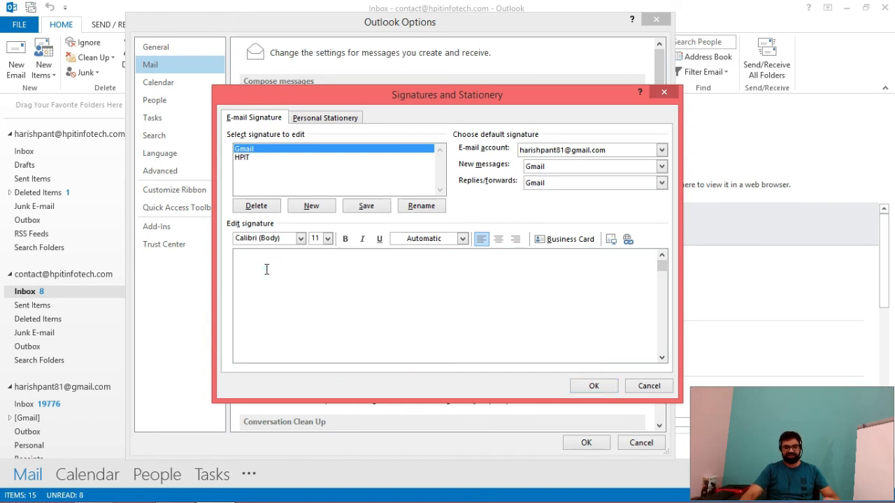
{"action": "key", "text": "Return"}
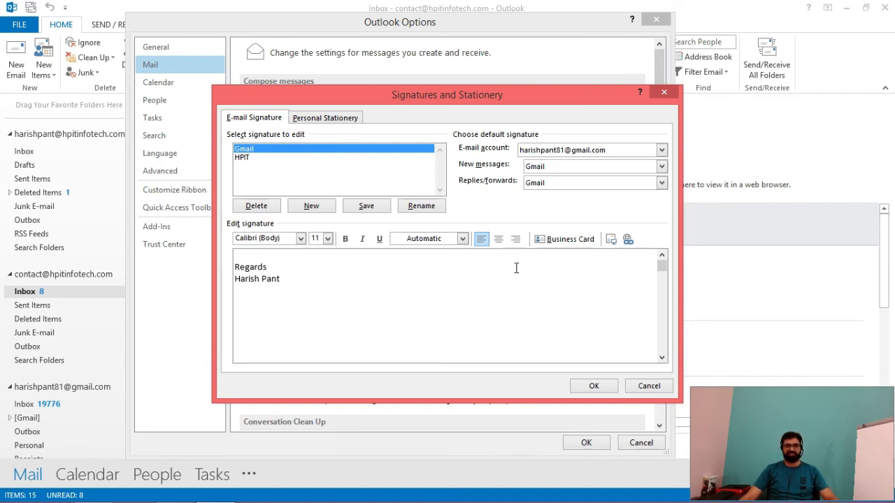
{"action": "left_click", "coordinate": [594, 386]}
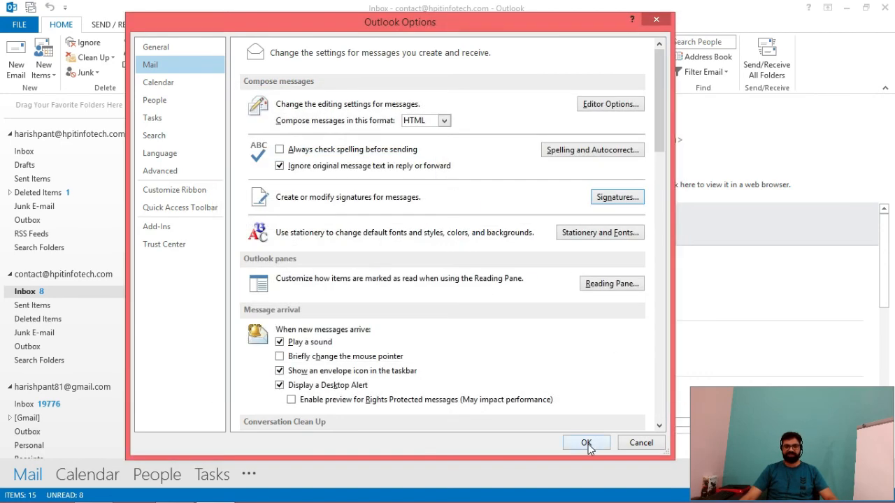
{"action": "left_click", "coordinate": [586, 443]}
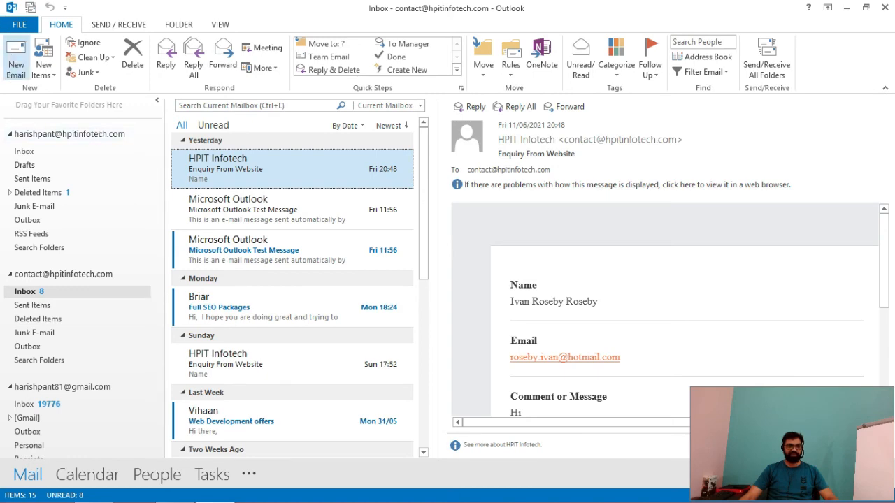
Step: Start a new email sent from the Gmail account to check its plain Regards signature
{"action": "left_click", "coordinate": [15, 59]}
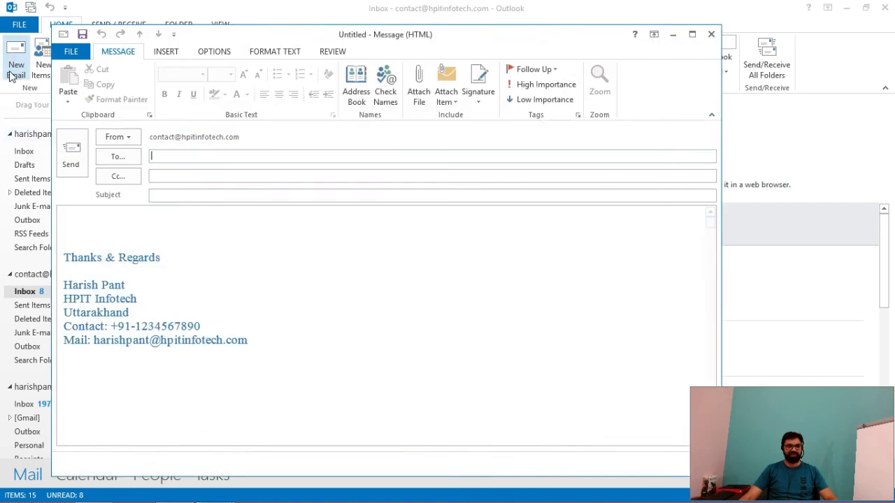
{"action": "left_click", "coordinate": [128, 139]}
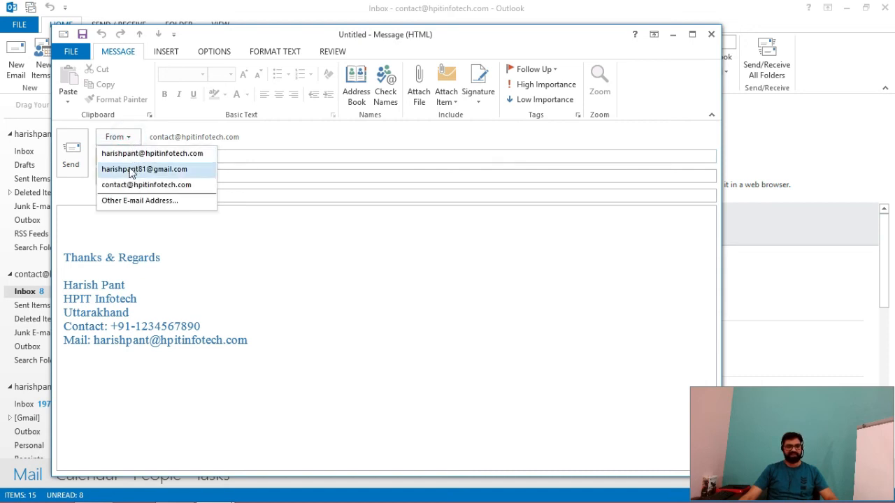
{"action": "left_click", "coordinate": [130, 173]}
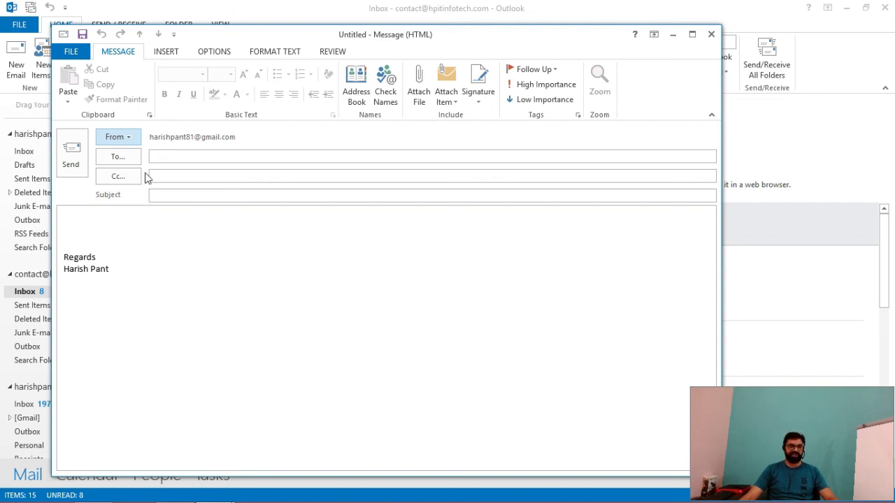
Step: Switch the sender to the first hpitinfotech account, then the contact account, then back to Gmail
{"action": "left_click", "coordinate": [132, 137]}
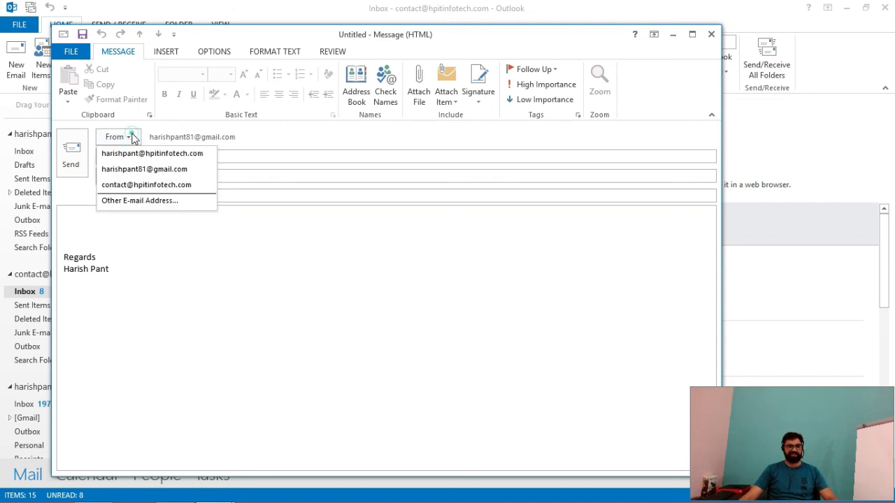
{"action": "left_click", "coordinate": [140, 152]}
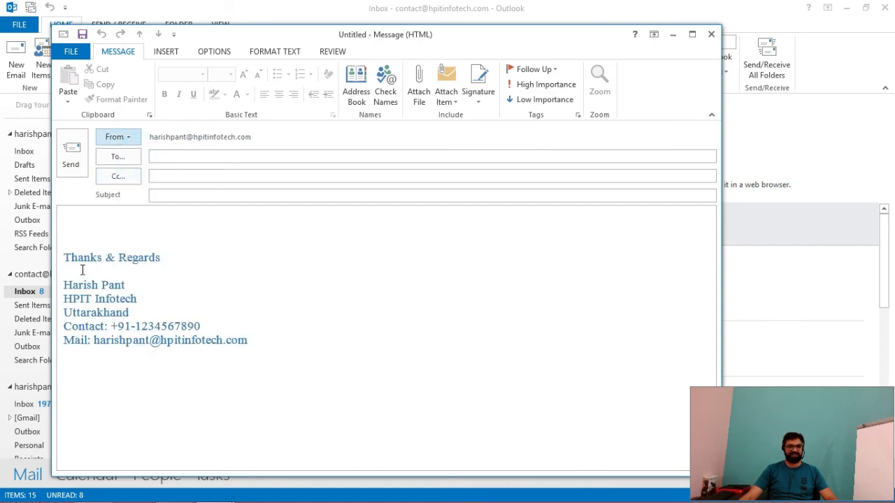
{"action": "left_click", "coordinate": [130, 137]}
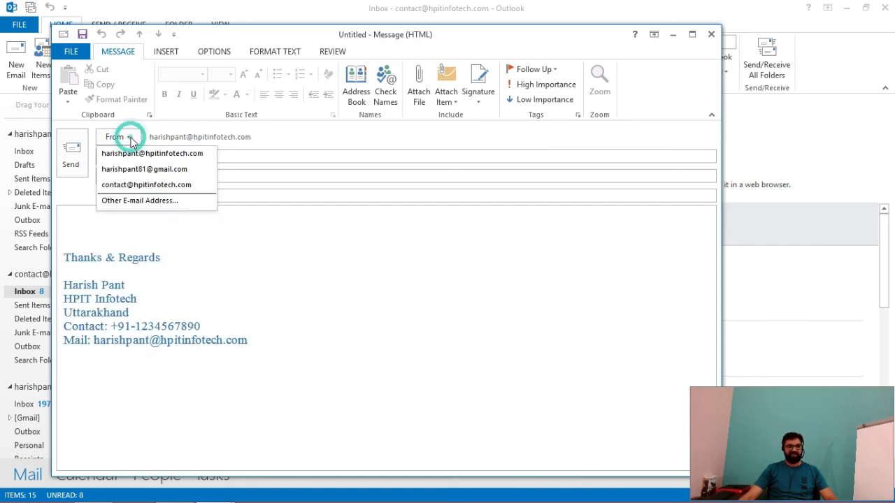
{"action": "left_click", "coordinate": [130, 185]}
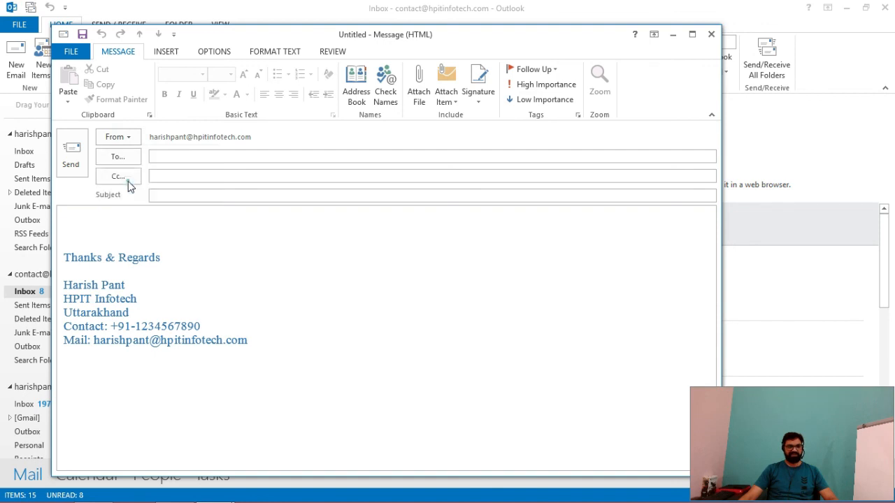
{"action": "left_click", "coordinate": [130, 141]}
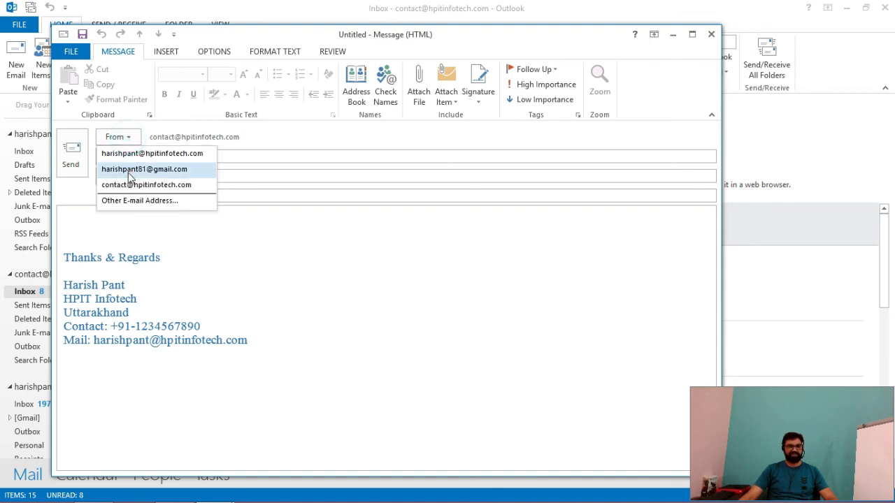
{"action": "left_click", "coordinate": [130, 170]}
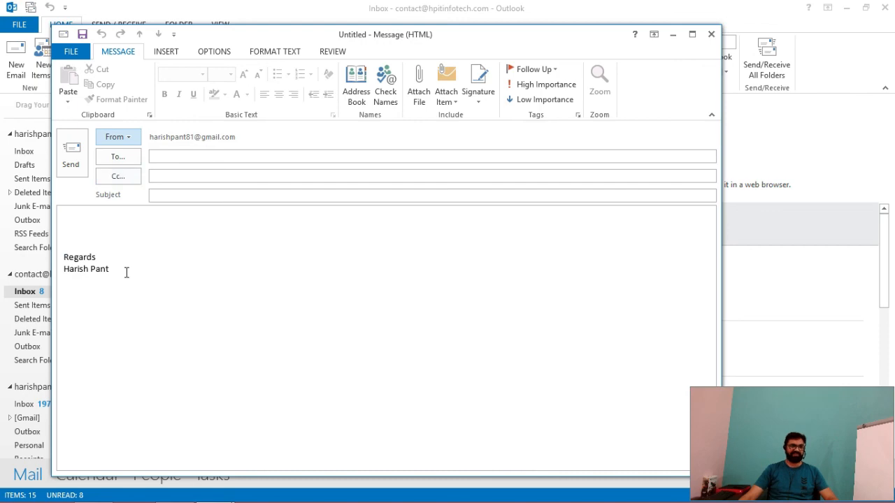